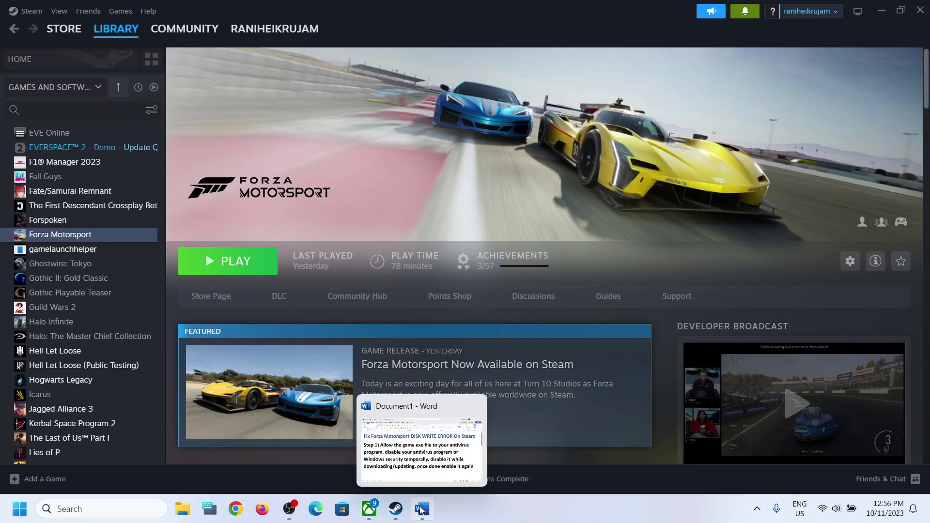
- Bring the Word notes on the Forza DISK WRITE ERROR fix back over the Steam library
left_click(421, 509)
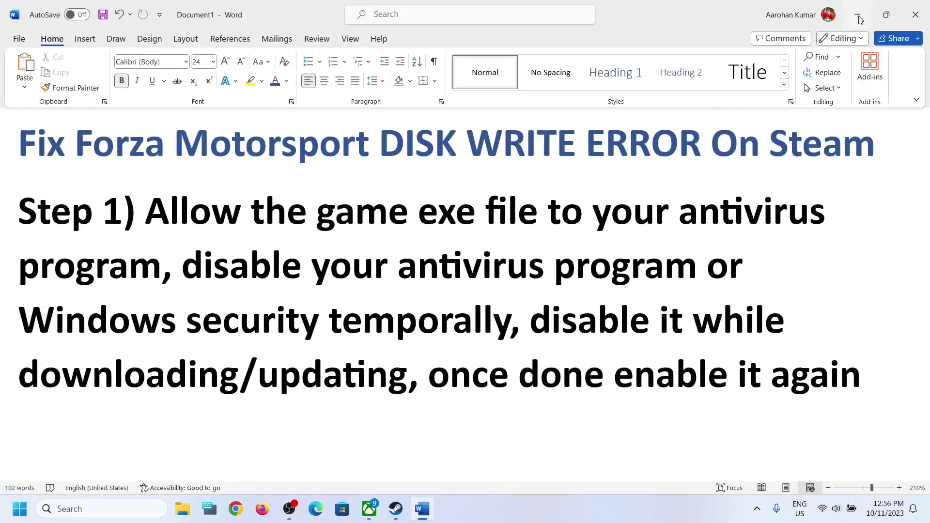
left_click(858, 16)
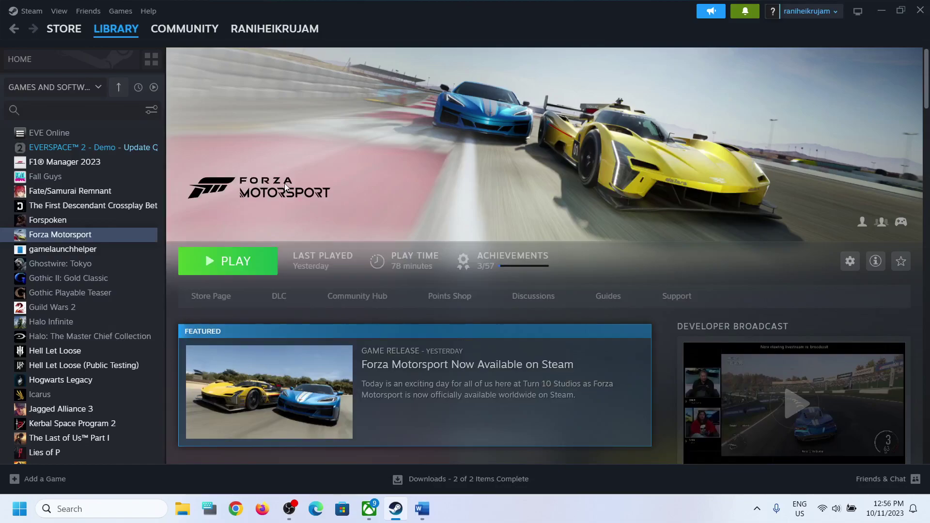
left_click(429, 508)
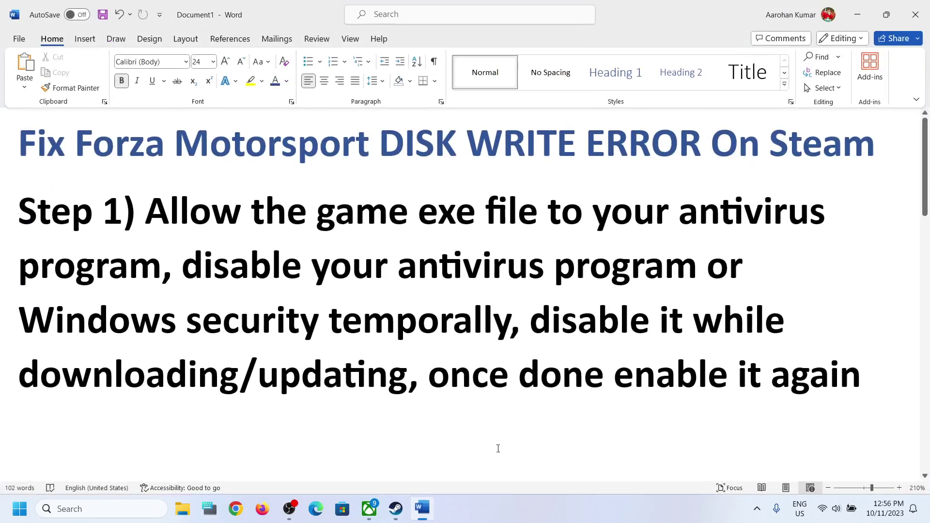
- Highlight Step 1's line 'Allow the game exe file to your antivirus program'
left_click_drag(156, 214, 154, 278)
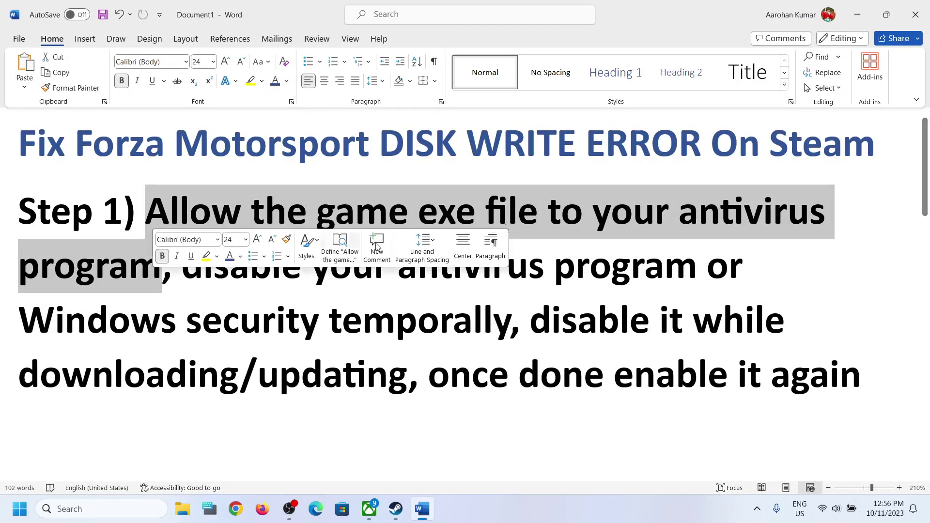
left_click(547, 222)
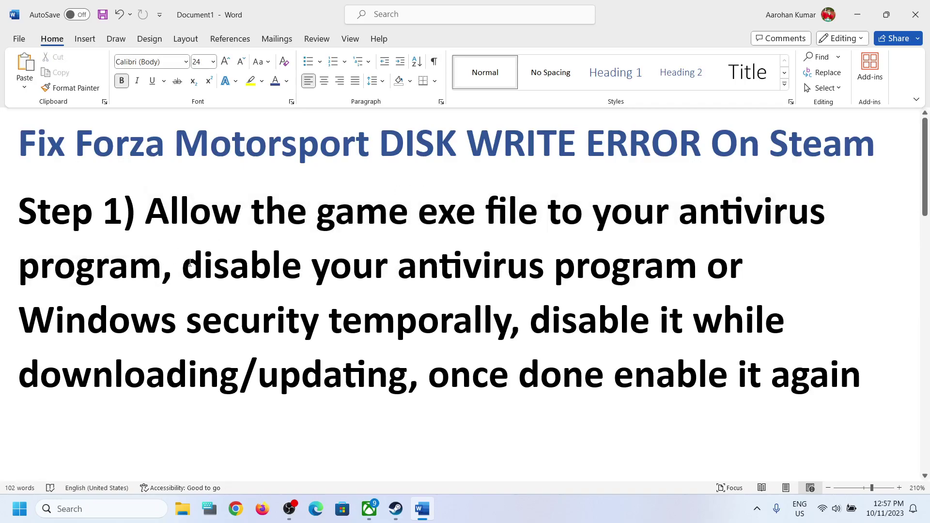
left_click_drag(156, 211, 158, 256)
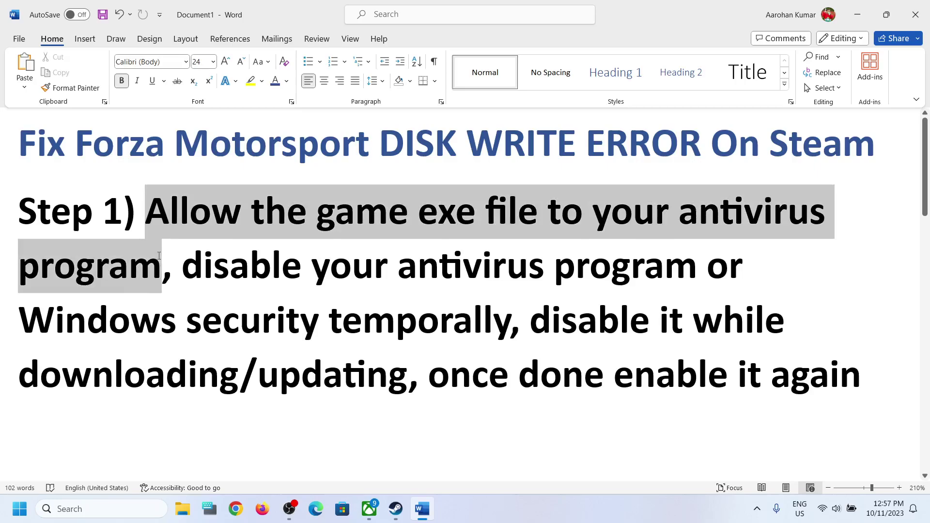
left_click(265, 209)
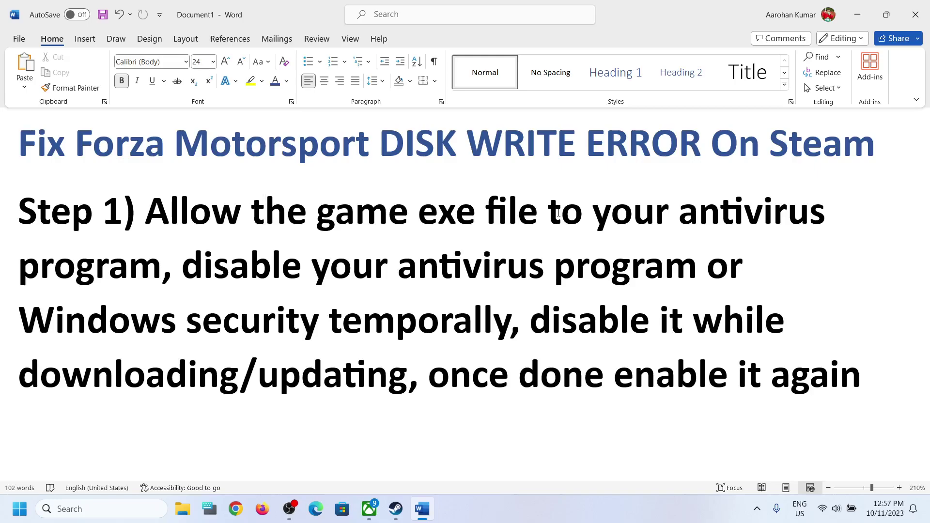
left_click_drag(145, 213, 164, 259)
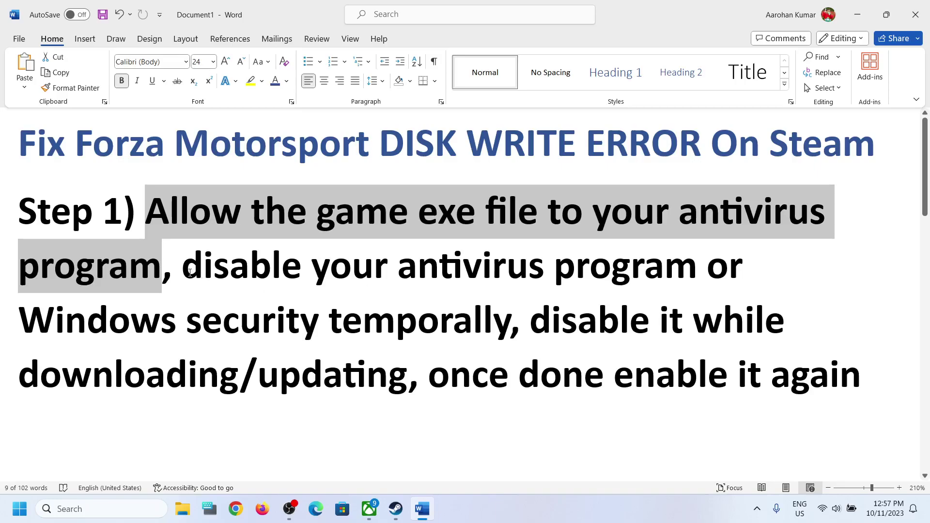
- Highlight 'disable your antivirus program' and 'enable it again', then open Windows Settings with Win+I
left_click_drag(185, 273, 590, 271)
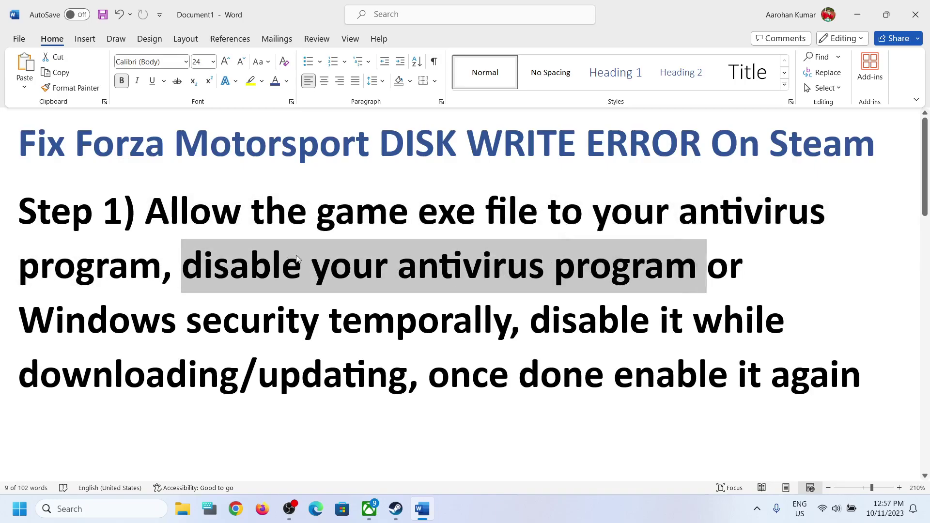
left_click_drag(146, 213, 546, 213)
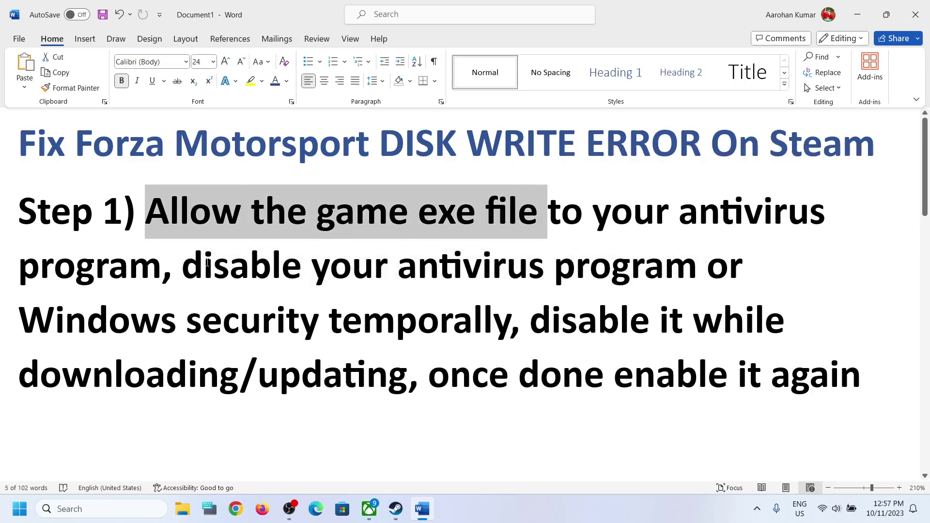
left_click_drag(191, 264, 595, 258)
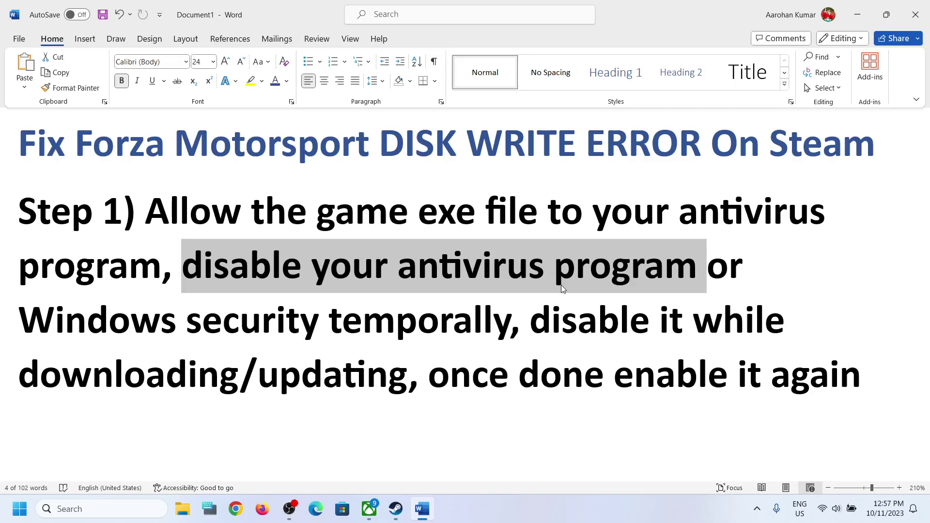
left_click_drag(613, 373, 862, 375)
left_click(315, 287)
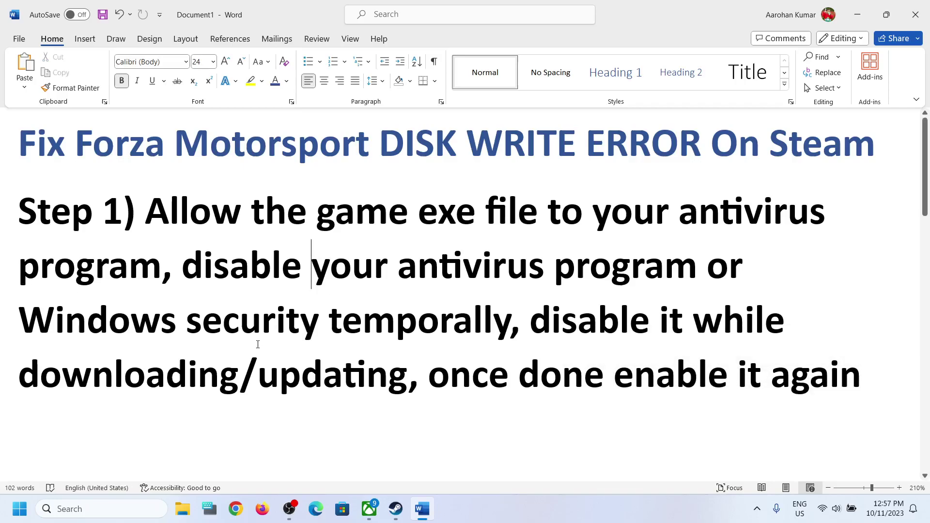
key("super+i")
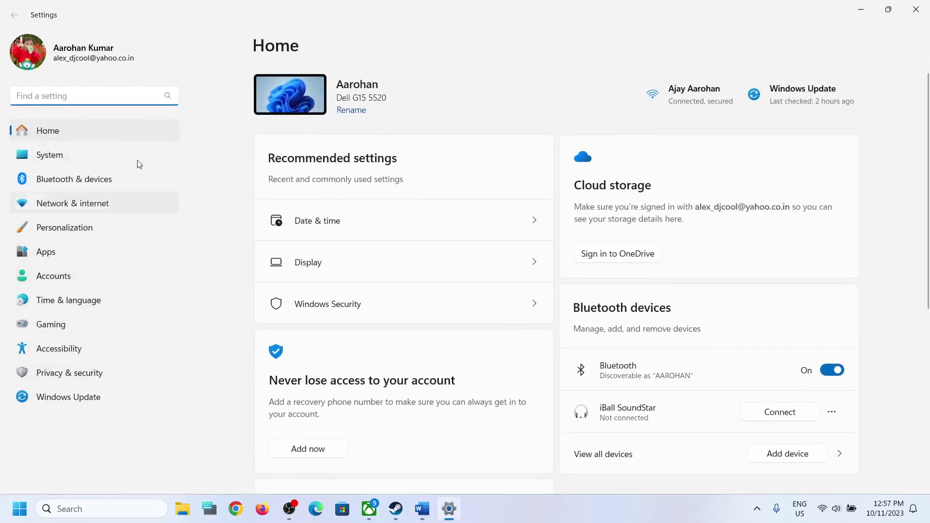
- Go to Privacy & security > Windows Security and launch Virus & threat protection
left_click(78, 374)
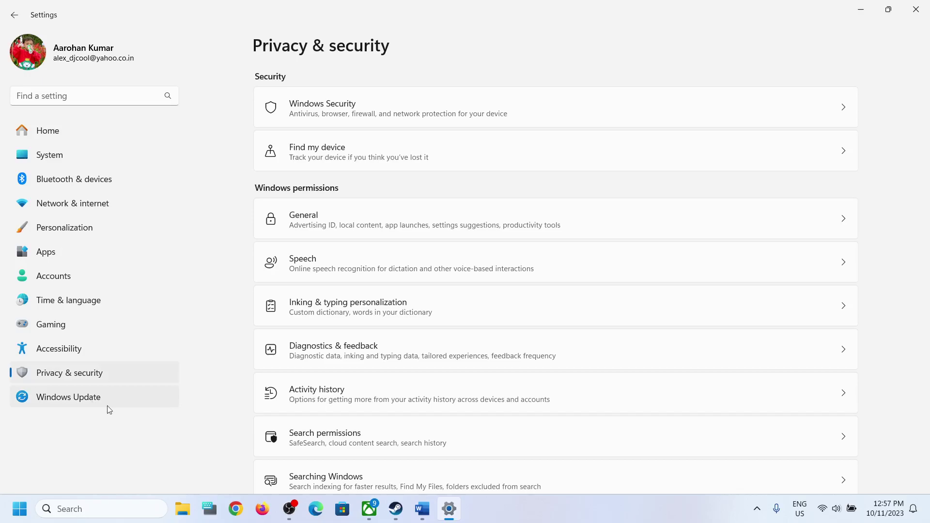
left_click(356, 113)
left_click(331, 184)
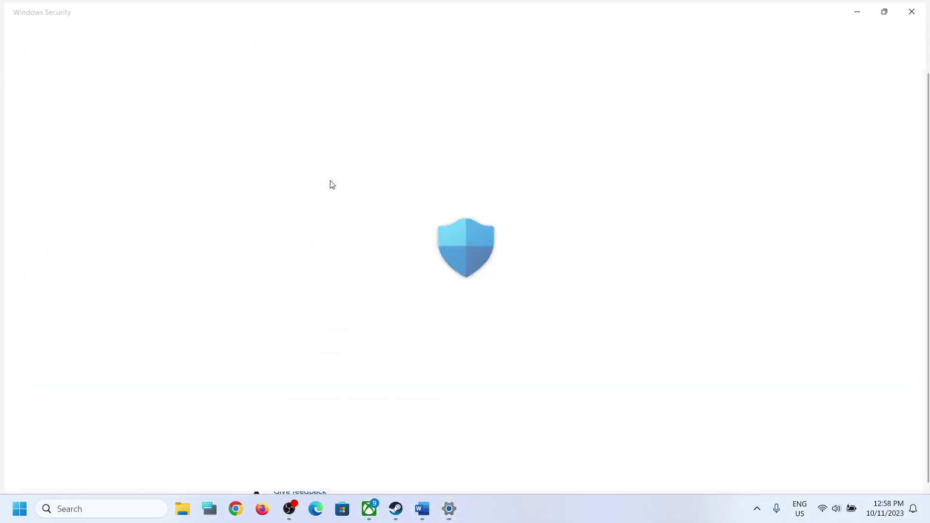
- Under Manage ransomware protection, start adding an app allowed through Controlled folder access
scroll(335, 218, "down", 3)
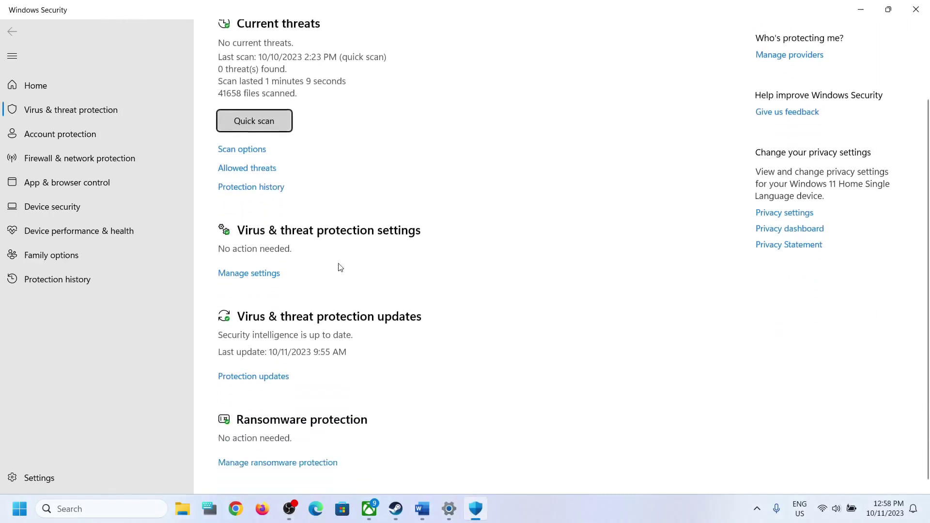
left_click(270, 458)
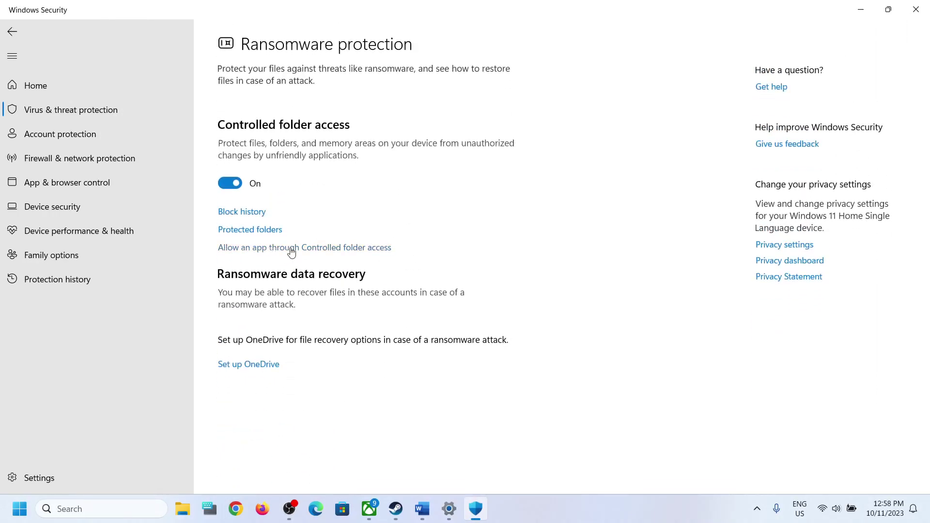
left_click(291, 248)
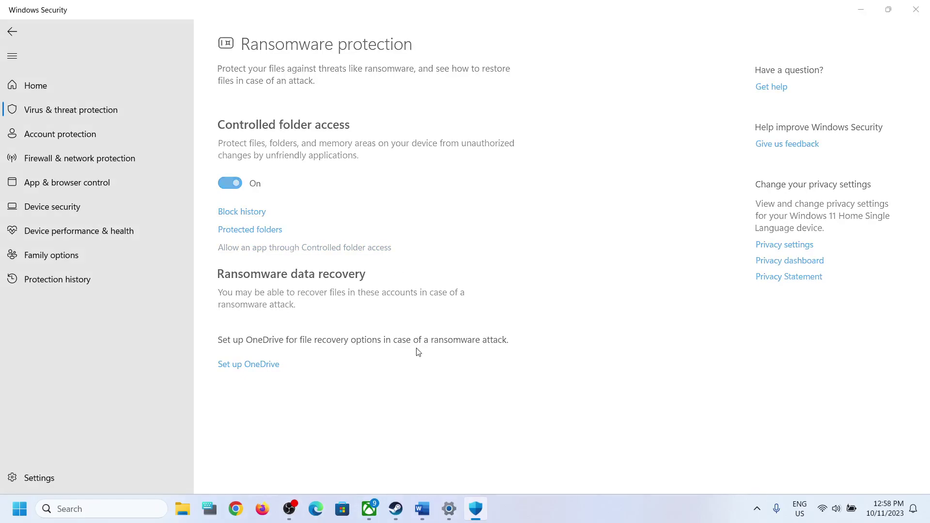
left_click(272, 44)
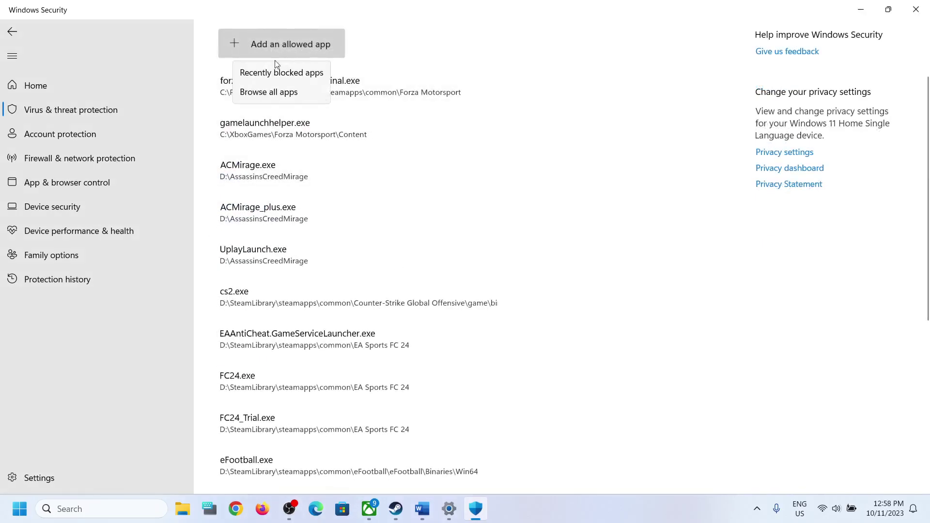
left_click(268, 92)
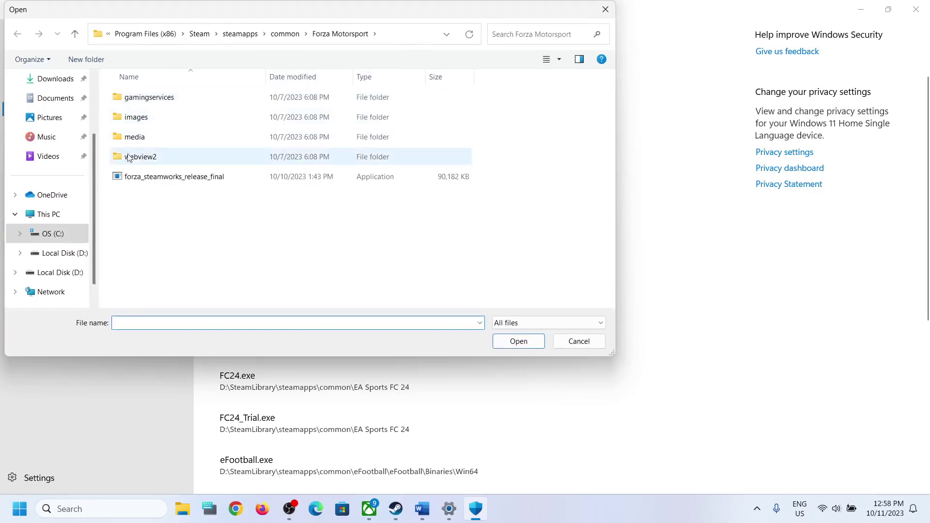
- Allow forza_steamworks_release_final.exe from Program Files (x86)\Steam\steamapps\common\Forza Motorsport, then close Windows Security
left_click(53, 233)
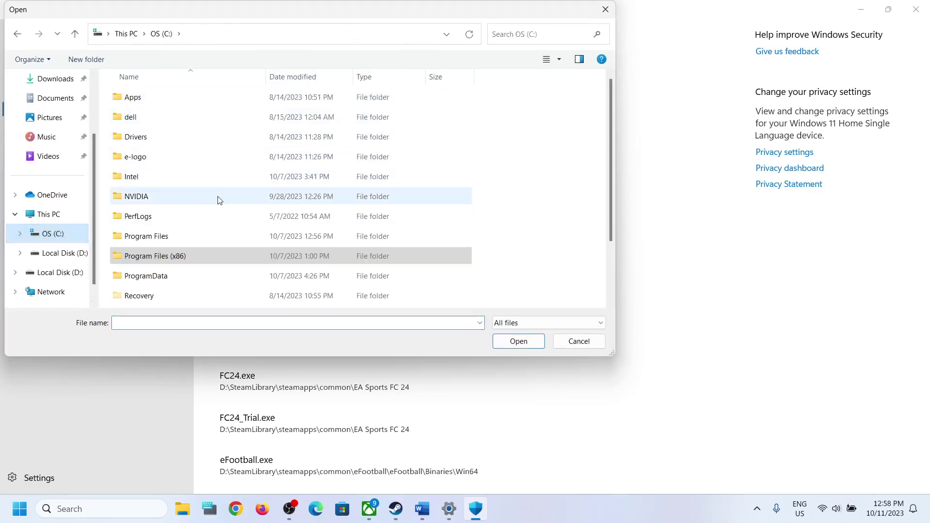
scroll(218, 200, "down", 2)
double_click(181, 183)
scroll(189, 216, "down", 1)
scroll(184, 216, "down", 3)
double_click(146, 181)
scroll(156, 234, "down", 3)
double_click(155, 238)
double_click(136, 103)
double_click(136, 100)
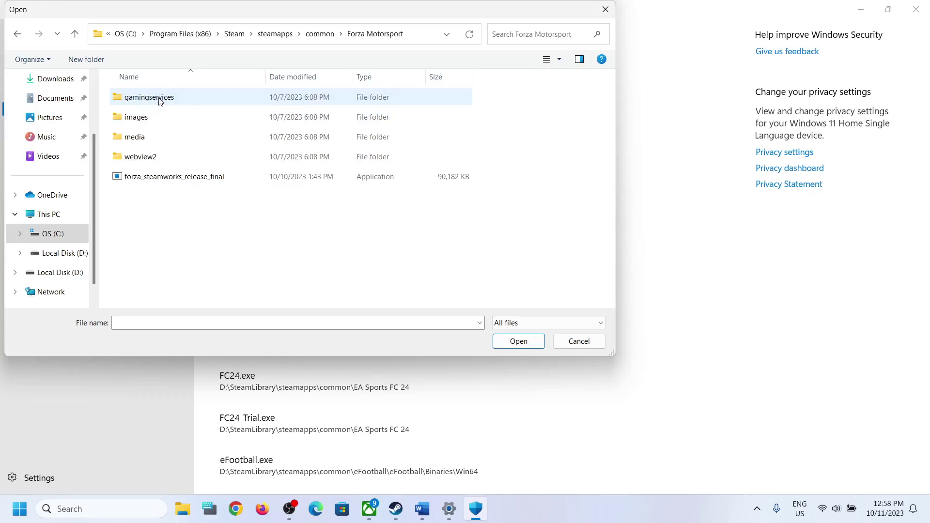
left_click(151, 180)
left_click(522, 347)
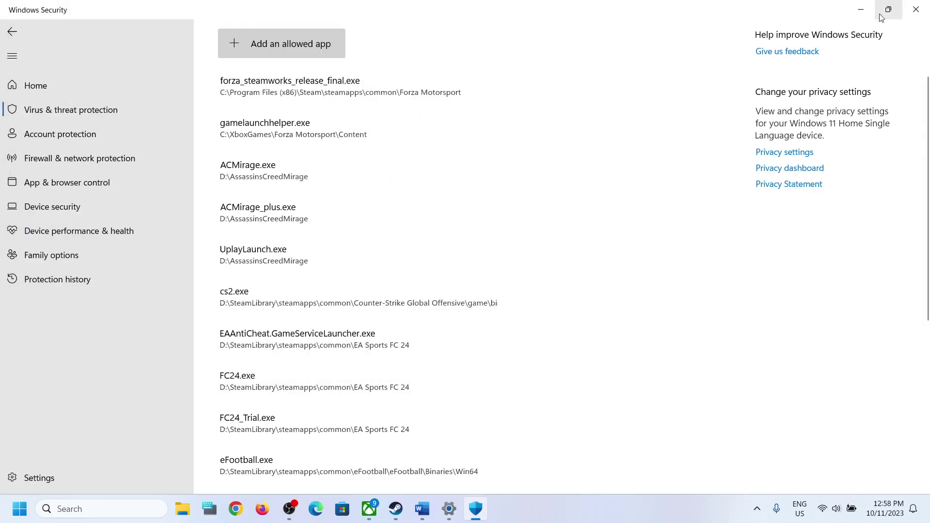
left_click(906, 14)
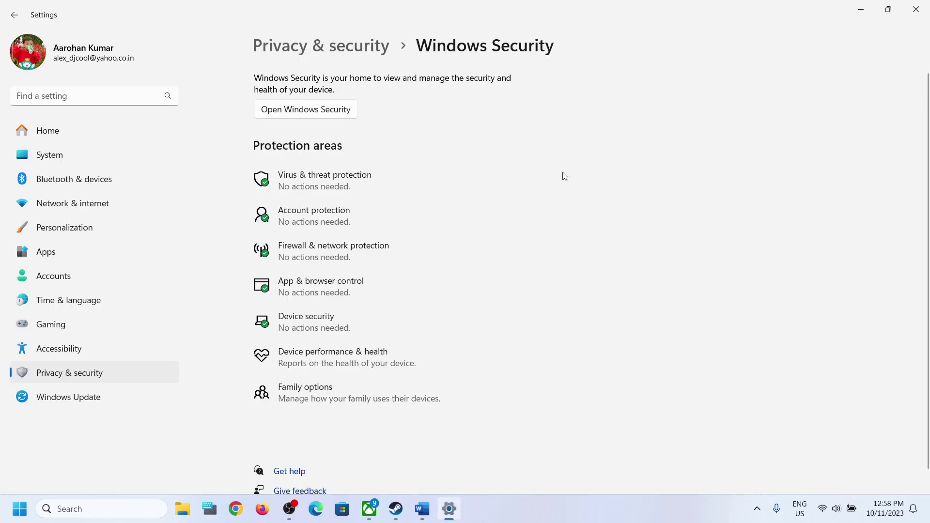
- Relaunch Windows Security on its Virus & threat protection settings page
left_click(429, 504)
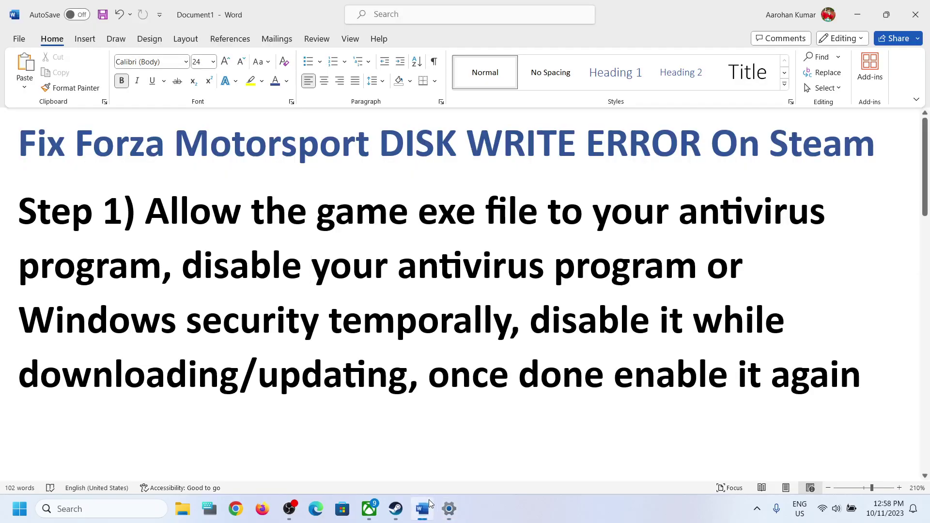
left_click(428, 503)
left_click(334, 183)
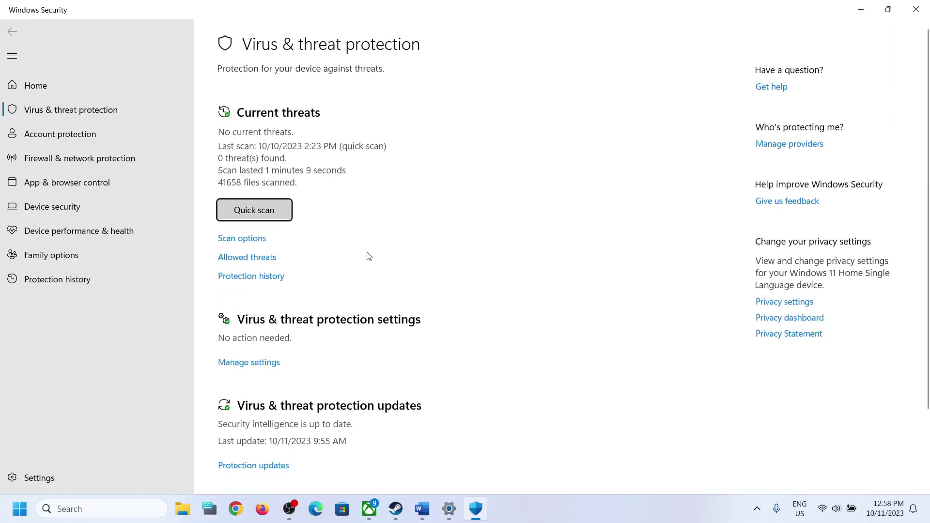
left_click(249, 363)
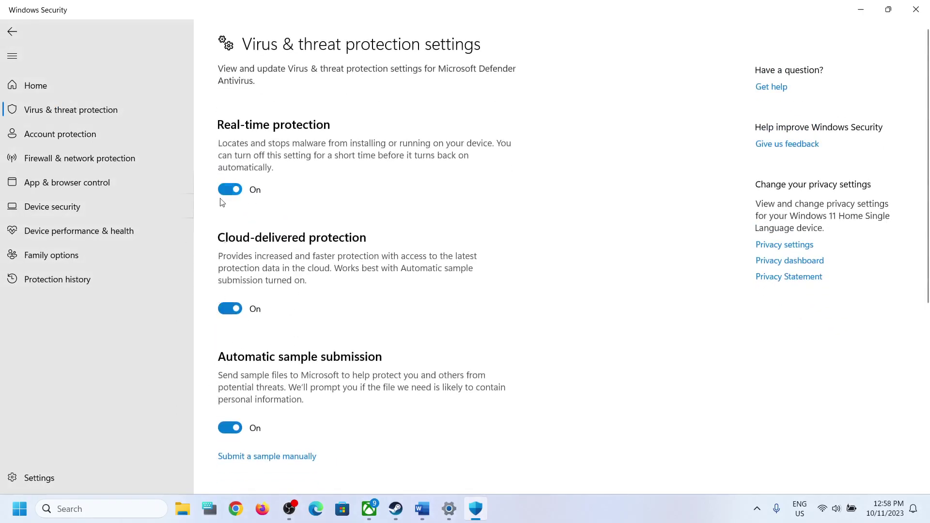
- Check the guide's 'done enable it again' note, then close Windows Security
left_click(396, 508)
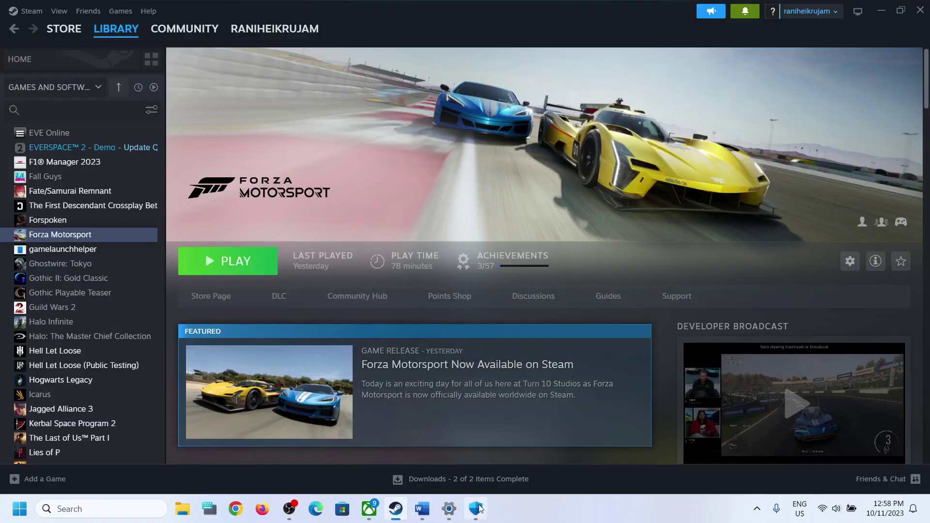
mouse_move(459, 512)
left_click(423, 509)
left_click(614, 374)
left_click_drag(519, 376, 839, 379)
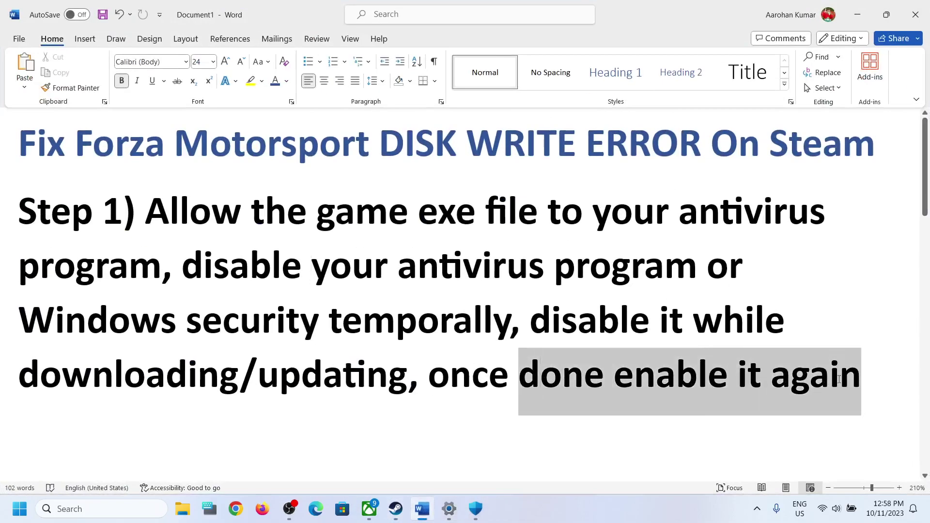
left_click(476, 509)
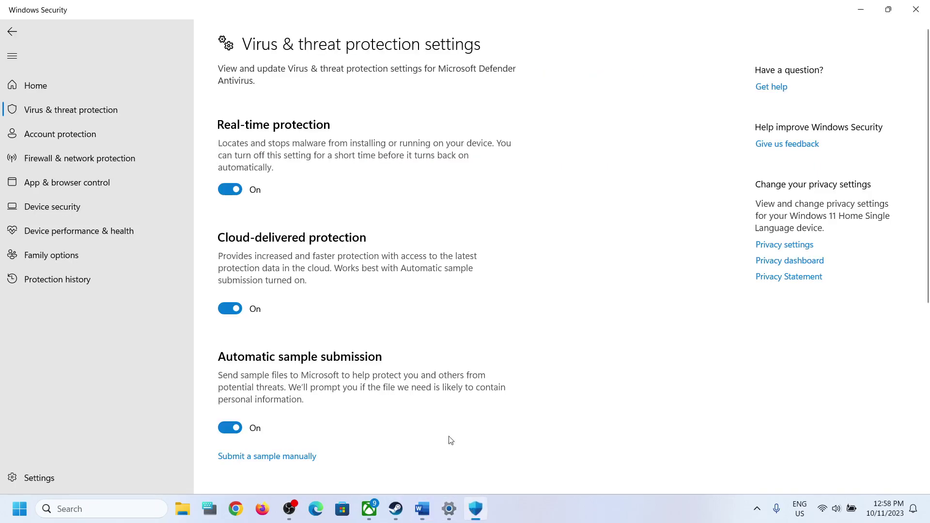
left_click(916, 10)
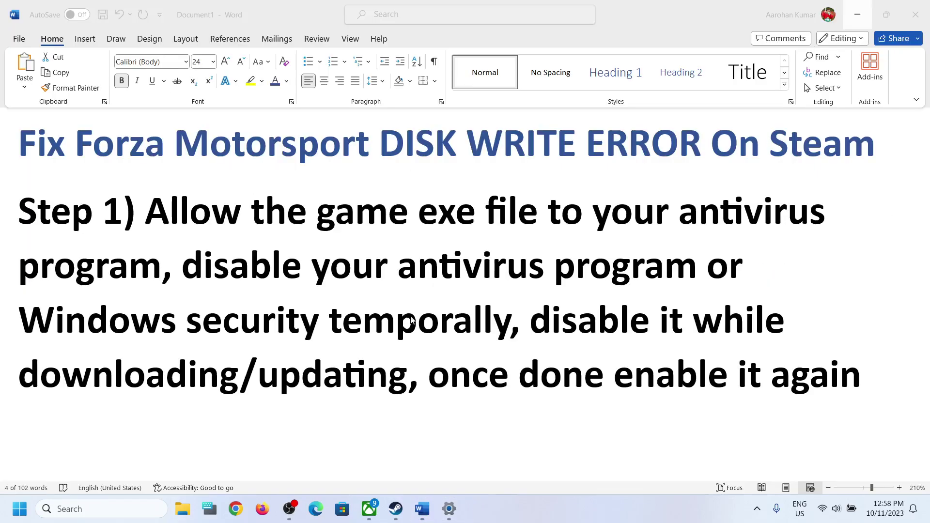
left_click_drag(444, 127, 705, 146)
scroll(285, 375, "down", 4)
scroll(281, 373, "up", 1)
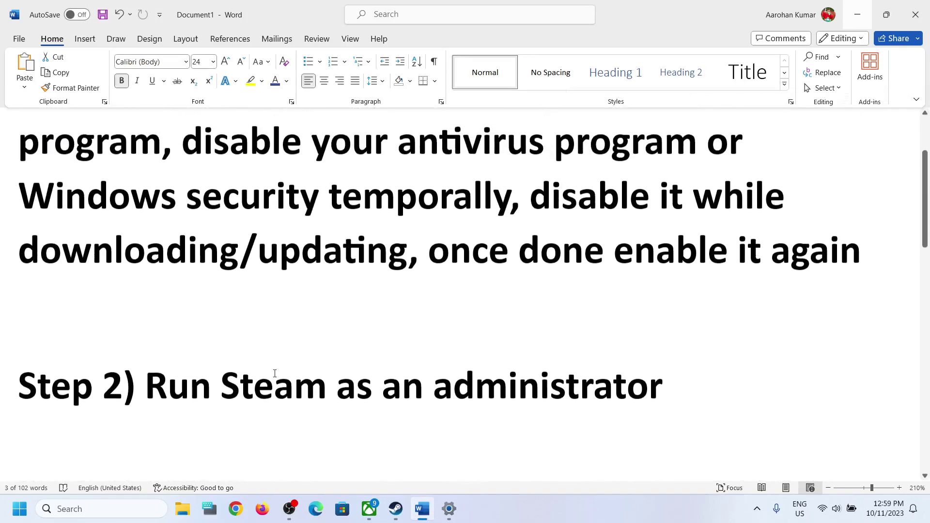
left_click_drag(146, 387, 663, 397)
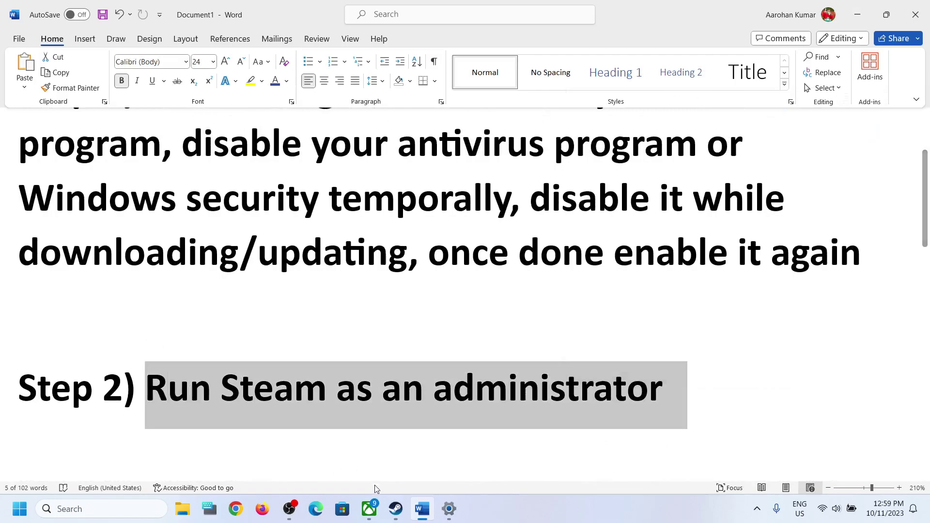
left_click(395, 508)
left_click(27, 11)
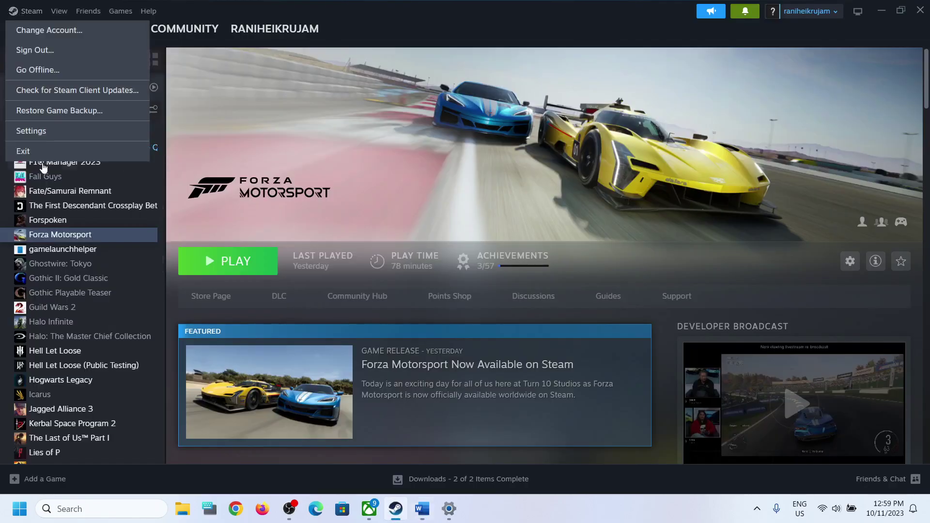
left_click(107, 508)
type("steam")
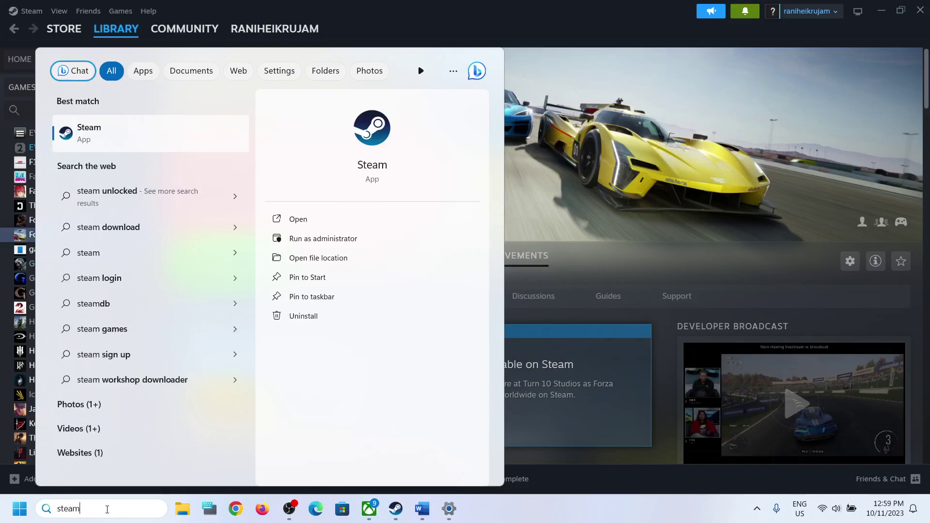
right_click(130, 141)
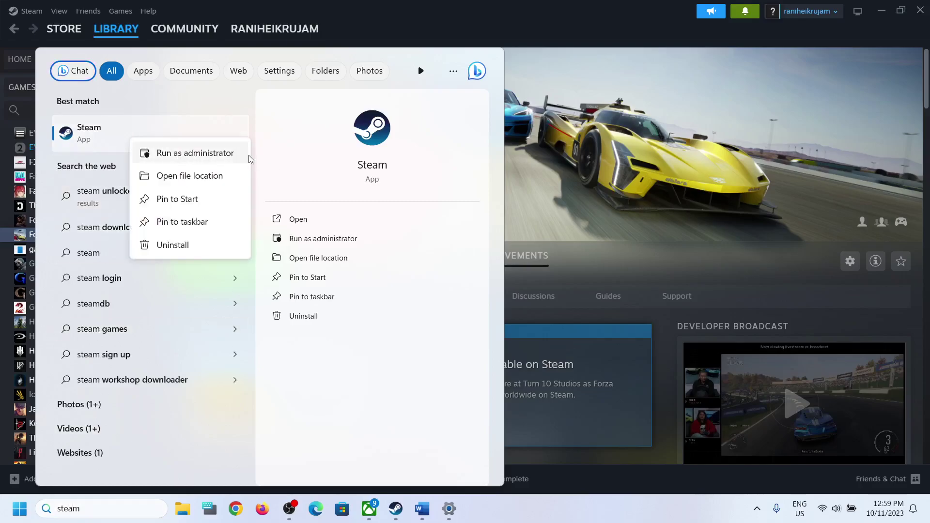
left_click(785, 194)
left_click(422, 509)
scroll(312, 395, "down", 5)
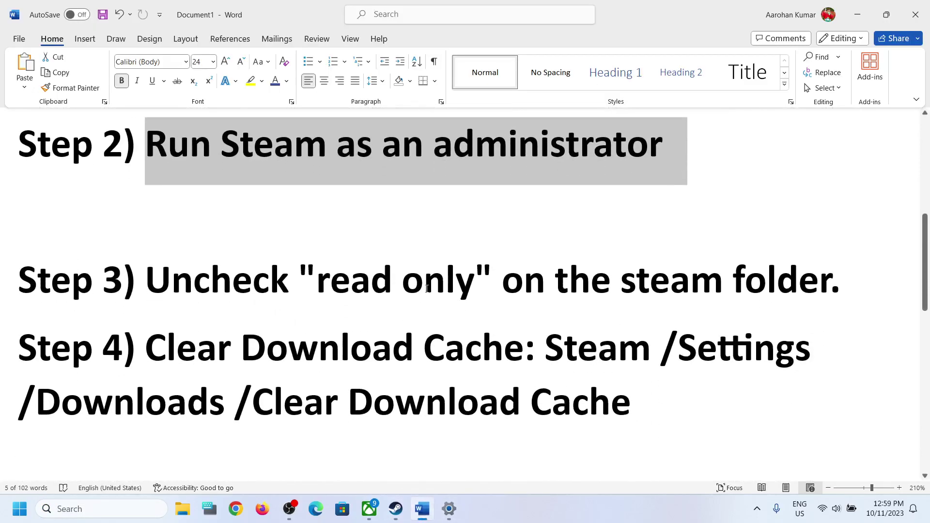
- Add an empty line after Step 3's read-only instruction in Word
left_click_drag(317, 279, 781, 279)
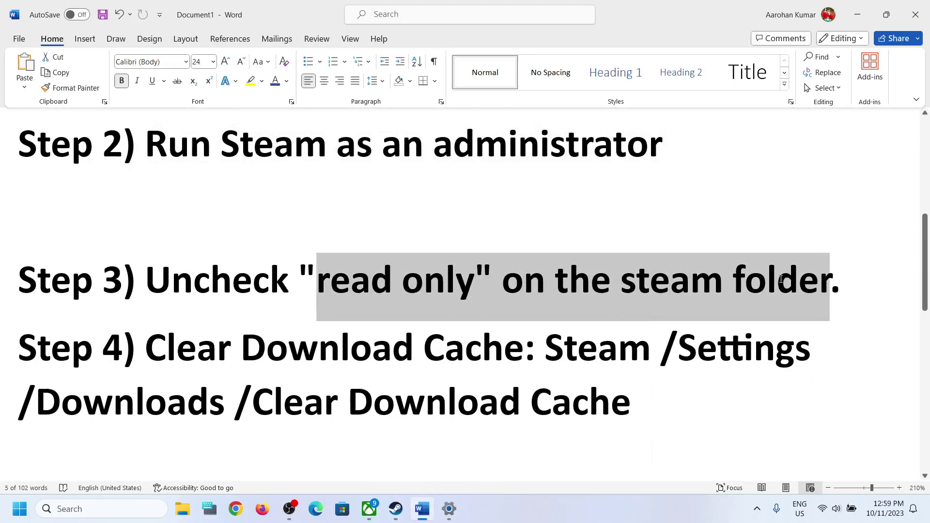
left_click(866, 277)
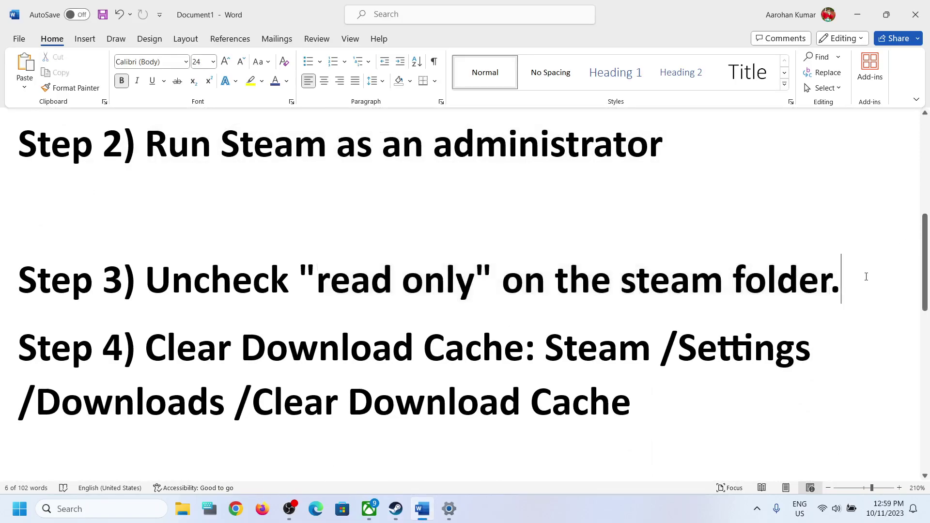
key("Return")
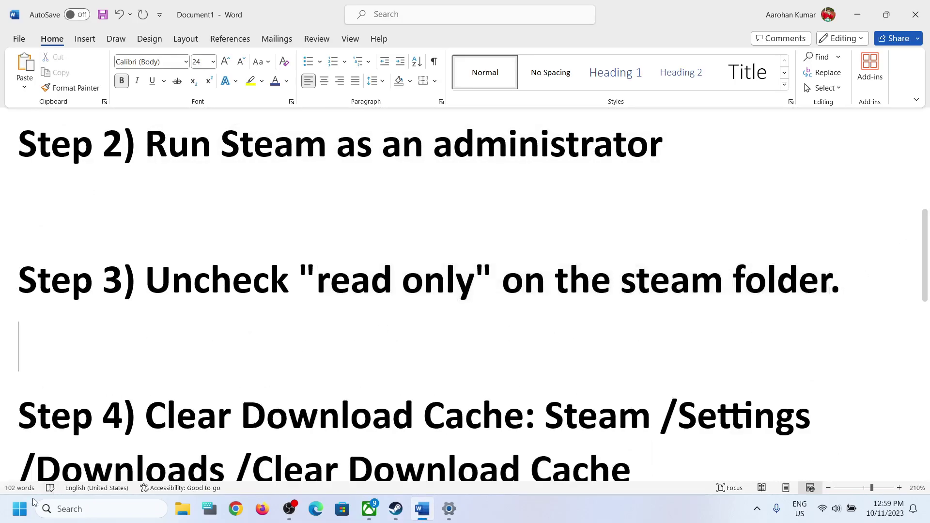
- Search Windows for 'steam' and show the Steam app's options
left_click(79, 511)
type("stea")
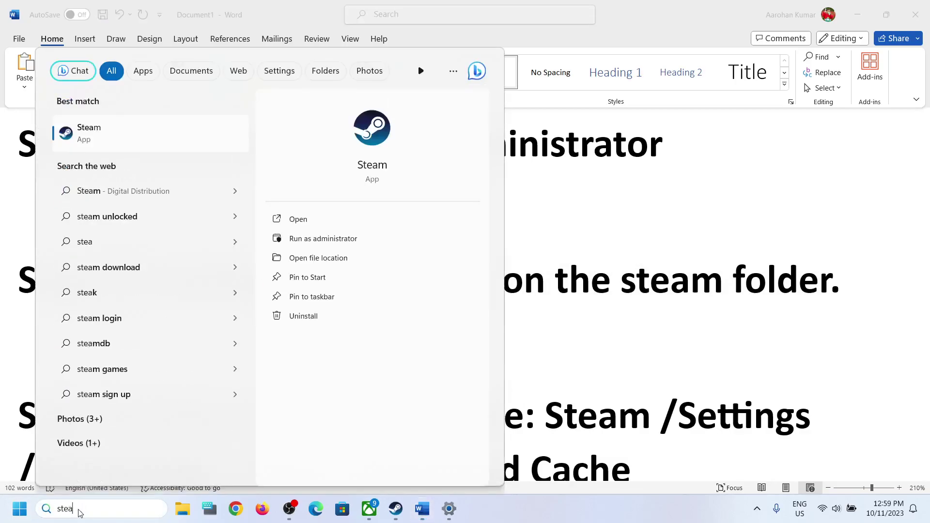
type("m")
right_click(124, 138)
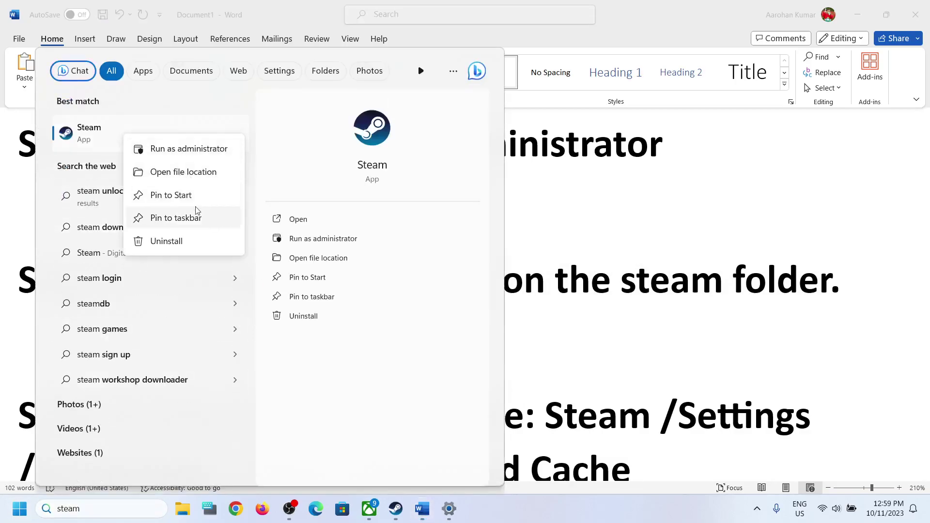
- In the Steam shortcut's file location, ensure its Read-only attribute is unticked and applied
left_click(197, 180)
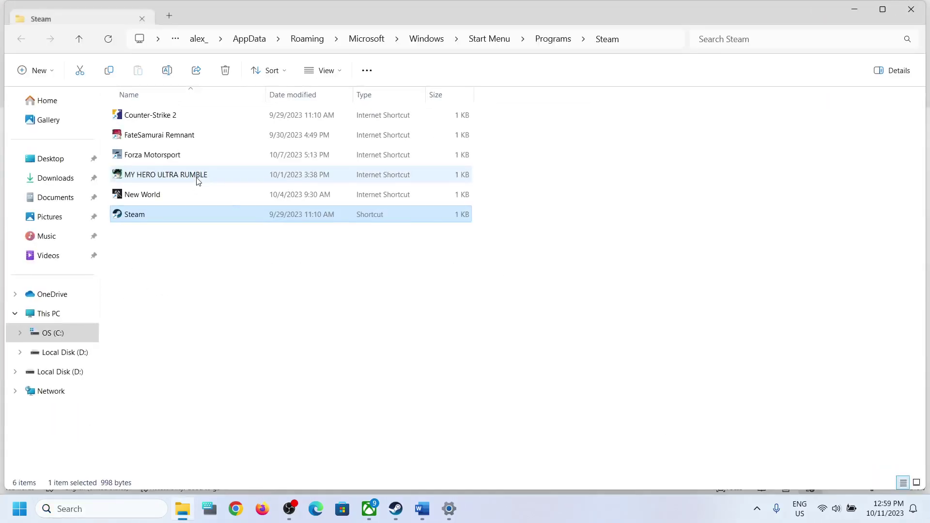
right_click(152, 215)
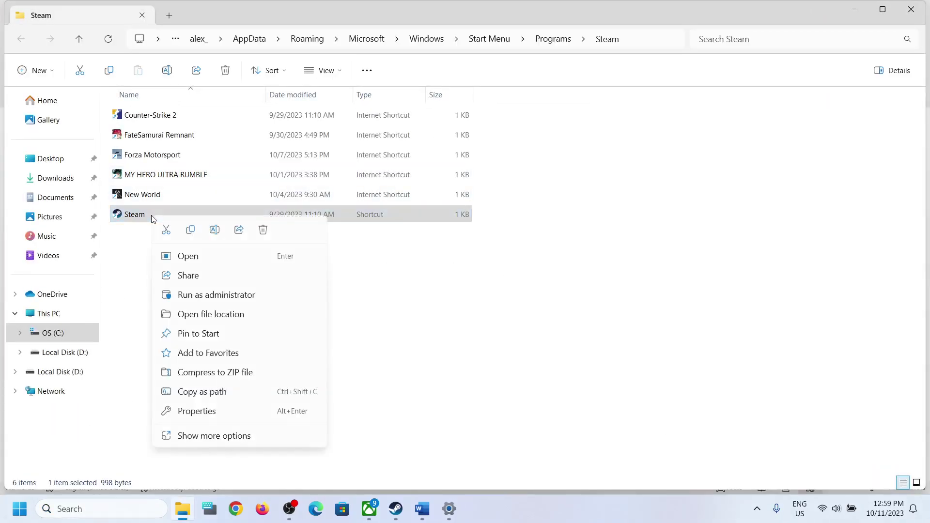
left_click(198, 414)
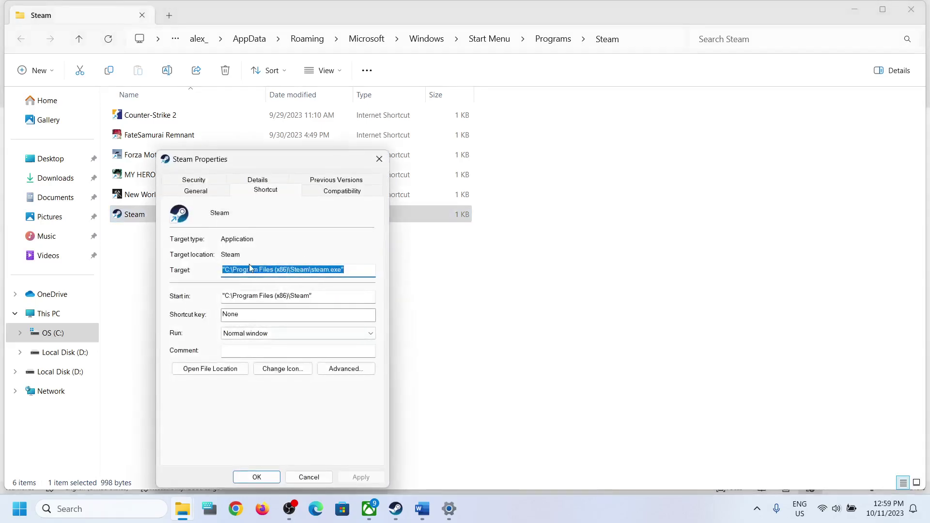
left_click(196, 191)
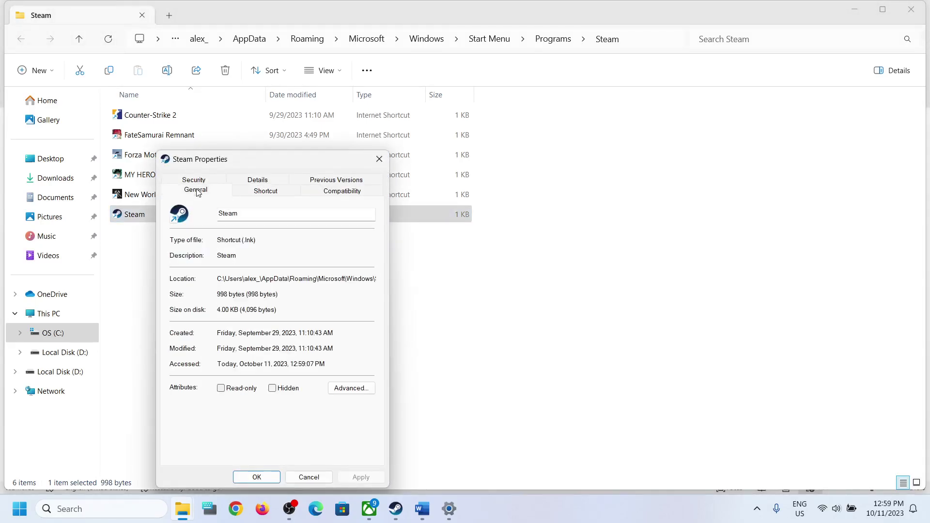
left_click(223, 391)
left_click(222, 389)
left_click(361, 477)
left_click(257, 477)
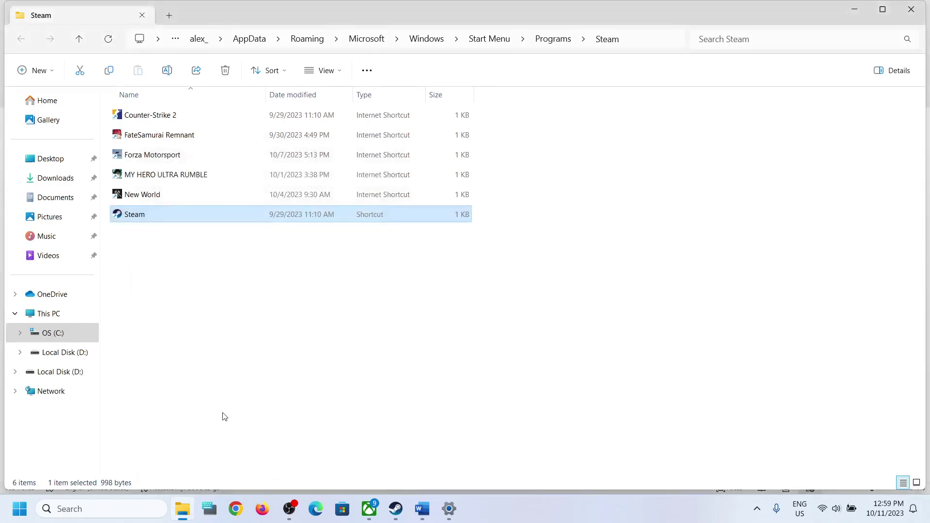
left_click(58, 336)
- Navigate to C:\Program Files (x86) and select the Steam folder
left_click(140, 358)
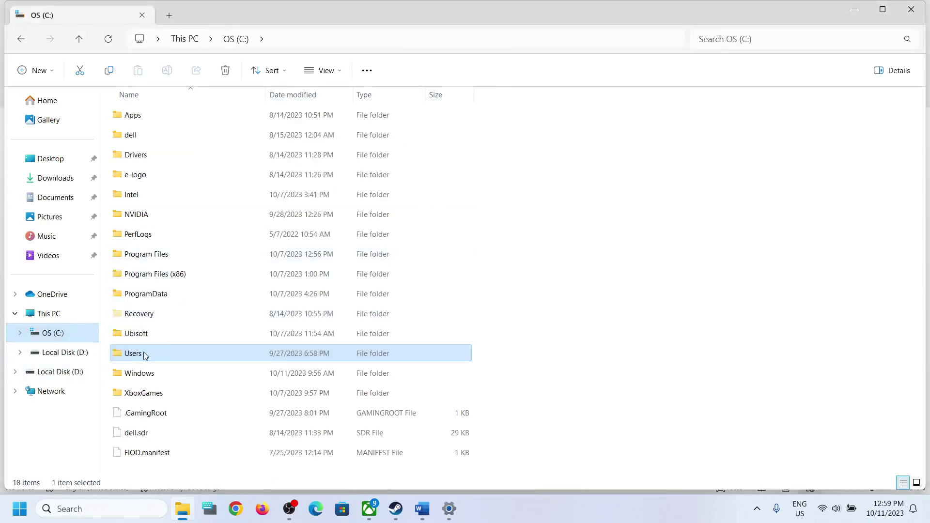
double_click(144, 355)
left_click(77, 333)
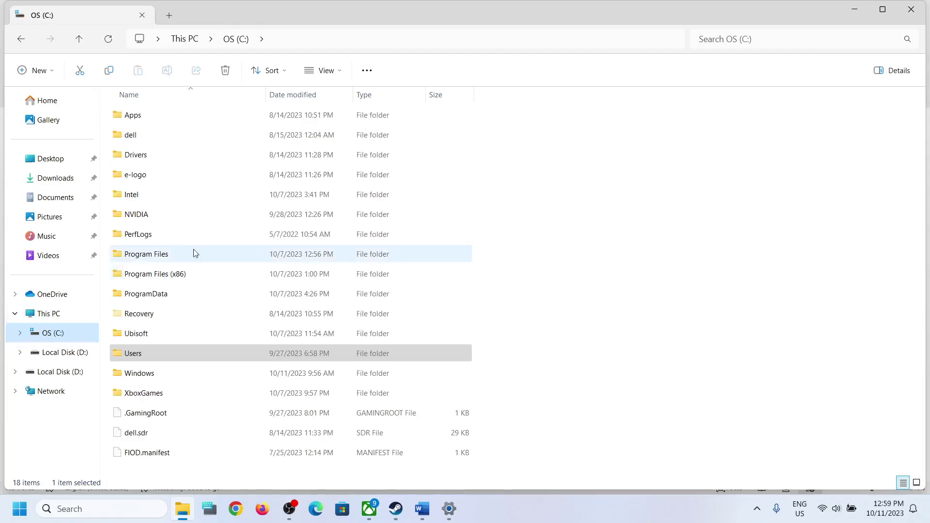
left_click(155, 281)
double_click(180, 280)
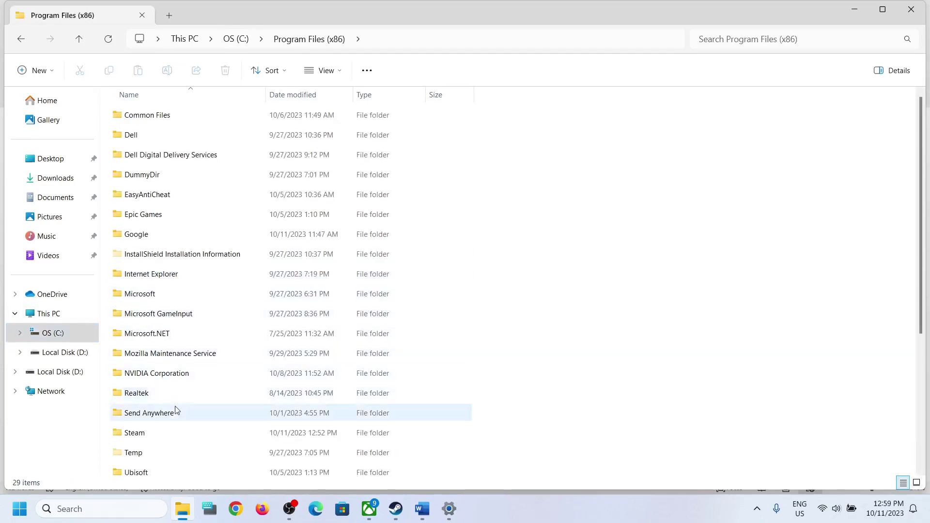
scroll(177, 411, "down", 2)
left_click(134, 332)
- Clear the Steam folder's Read-only attribute, applying it to all subfolders and files
right_click(167, 333)
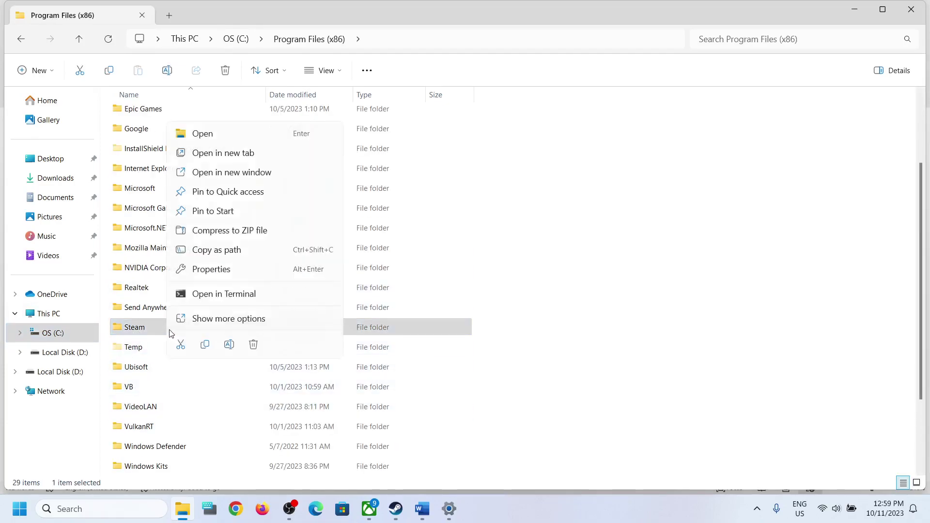
left_click(213, 270)
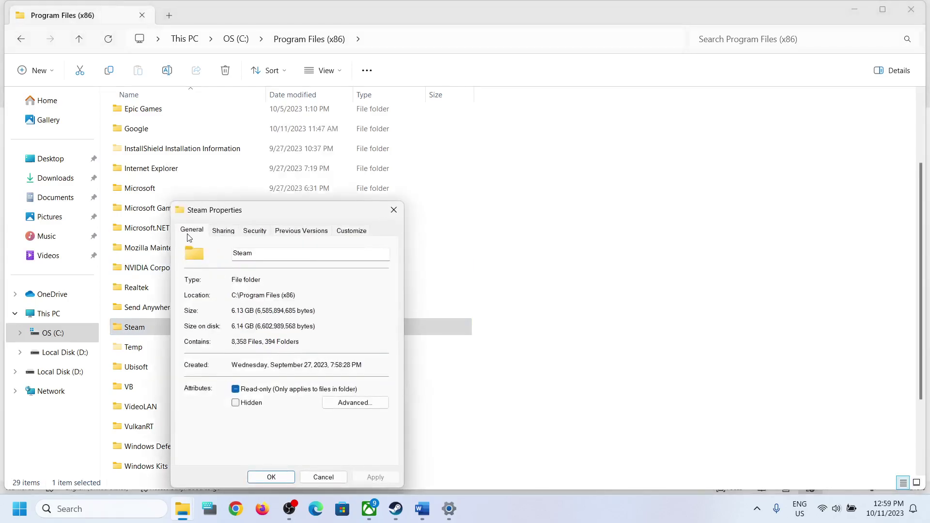
left_click(236, 390)
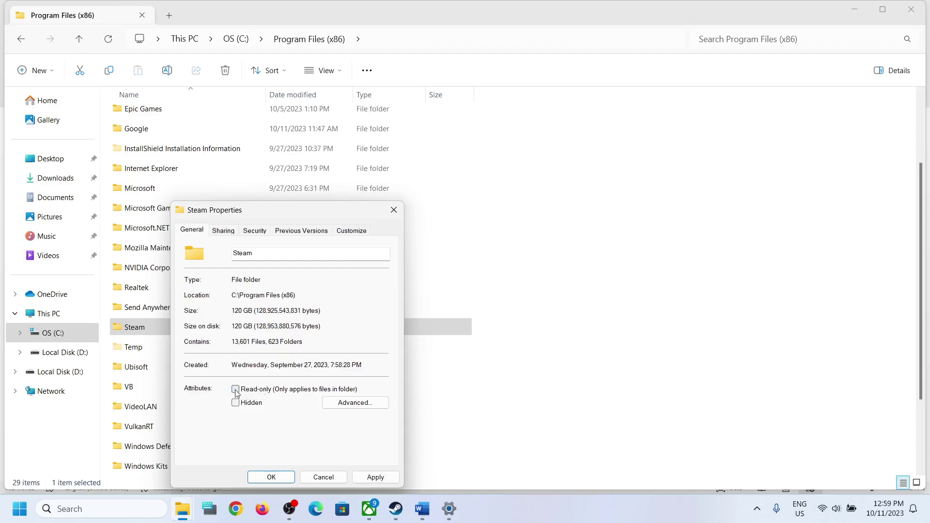
left_click(284, 478)
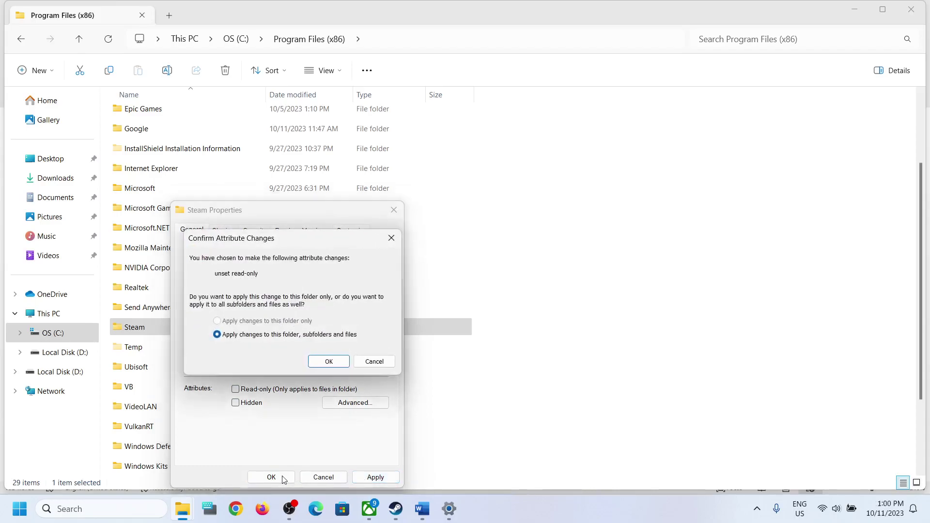
left_click(324, 360)
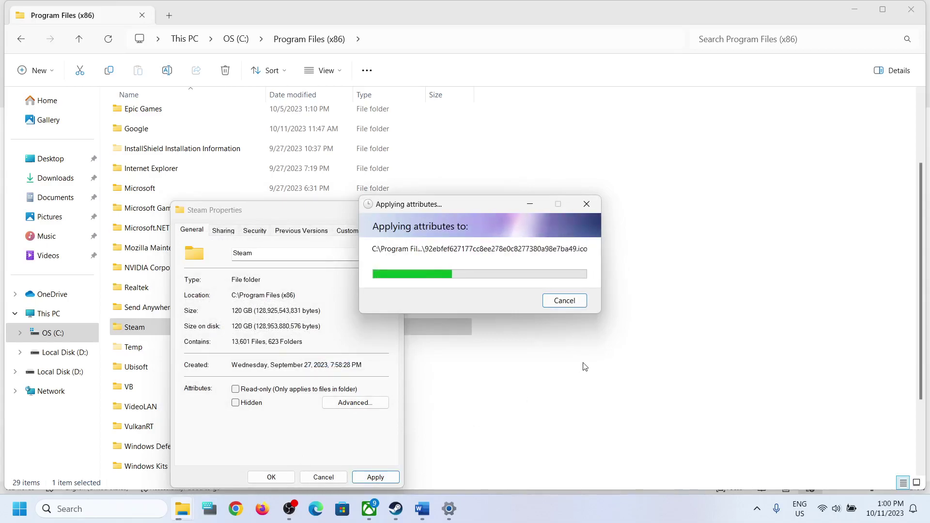
mouse_move(393, 515)
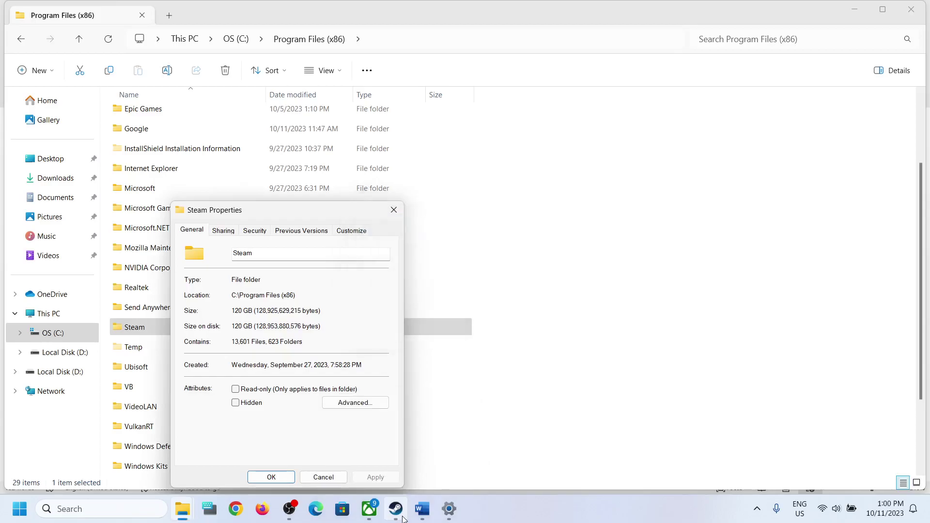
- Highlight the guide's Clear Download Cache step in Word
left_click(397, 509)
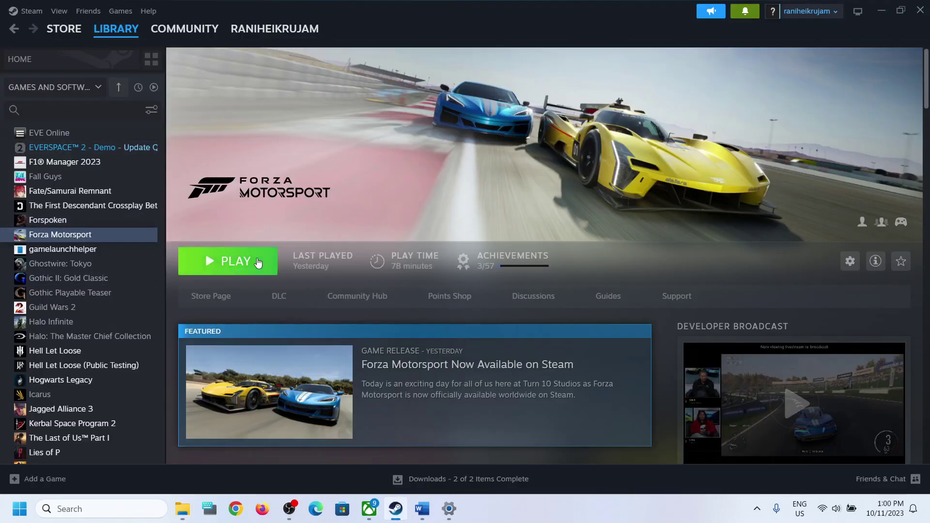
left_click(429, 511)
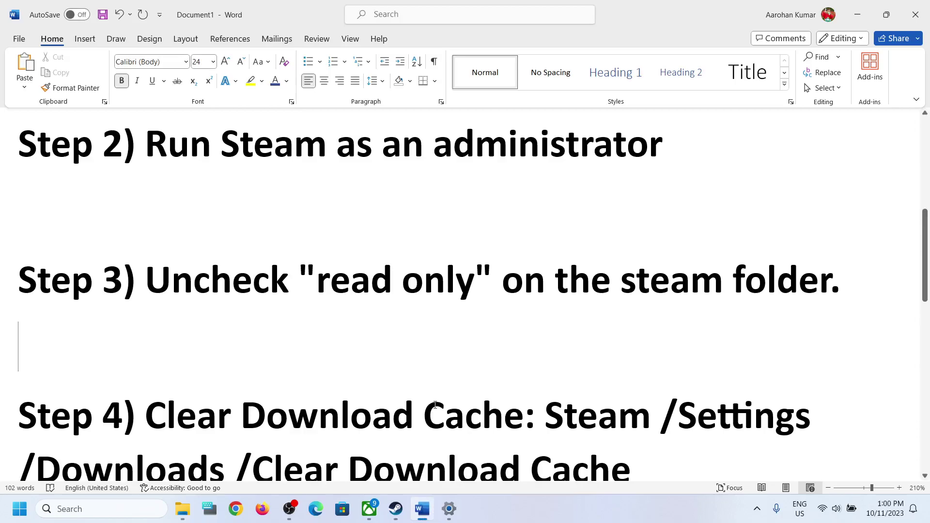
left_click(329, 345)
scroll(328, 342, "down", 3)
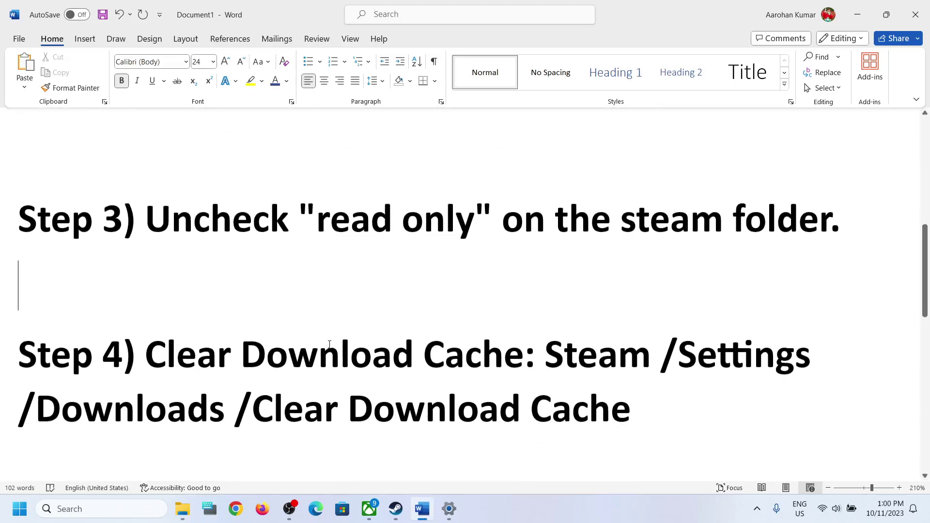
scroll(208, 298, "up", 1)
left_click_drag(197, 293, 513, 294)
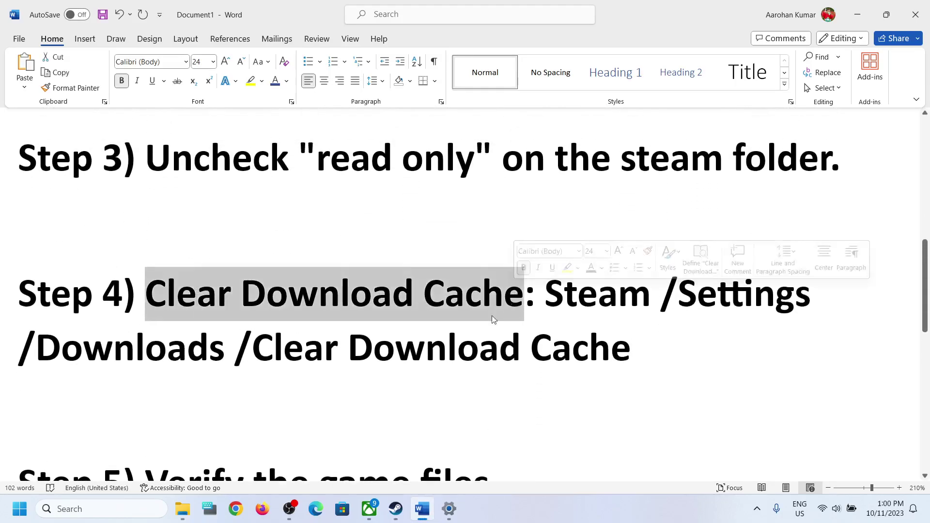
- Open Steam Settings > Downloads, cancel the Clear Download Cache prompt, and close Settings
left_click(396, 509)
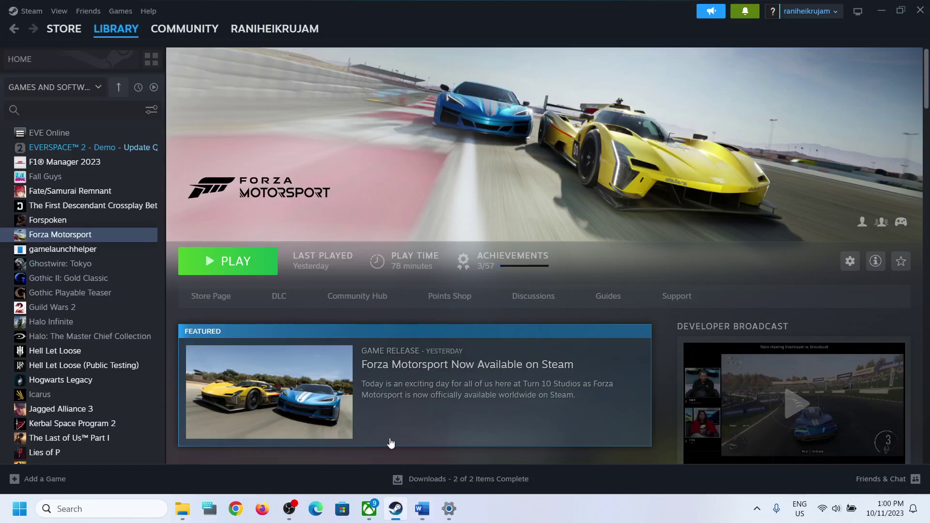
left_click(25, 13)
left_click(50, 129)
left_click(290, 258)
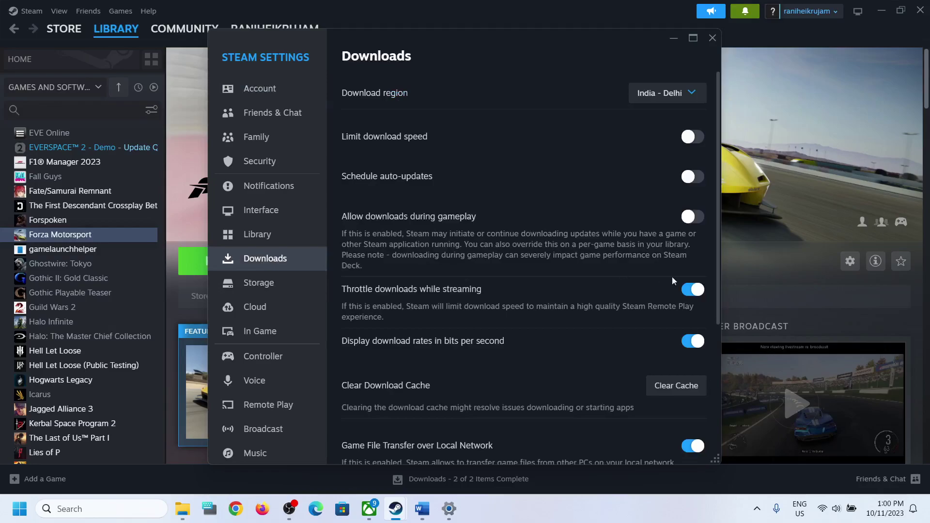
scroll(693, 366, "down", 1)
left_click(673, 325)
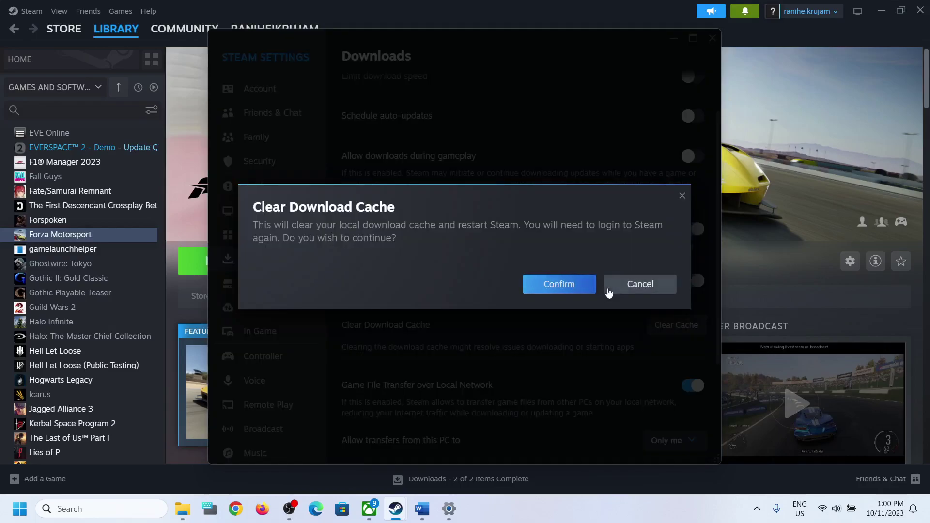
left_click(636, 290)
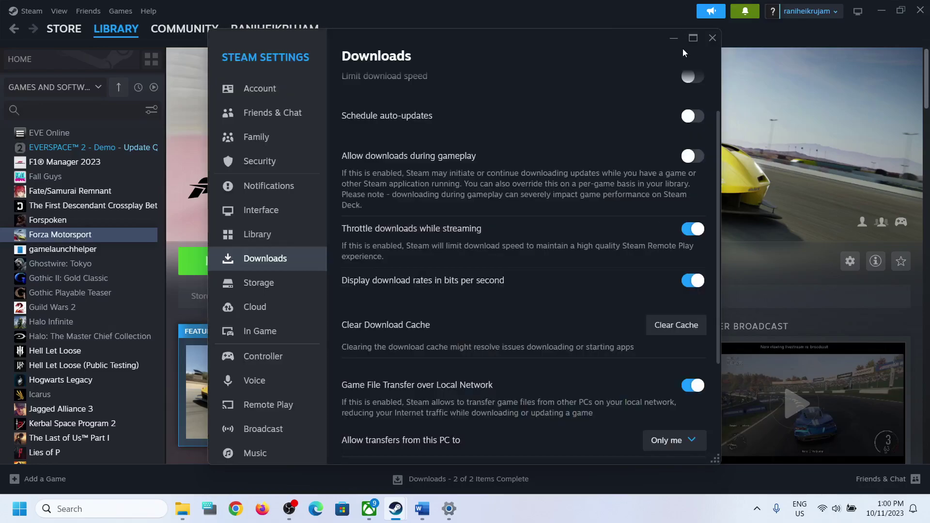
left_click(712, 38)
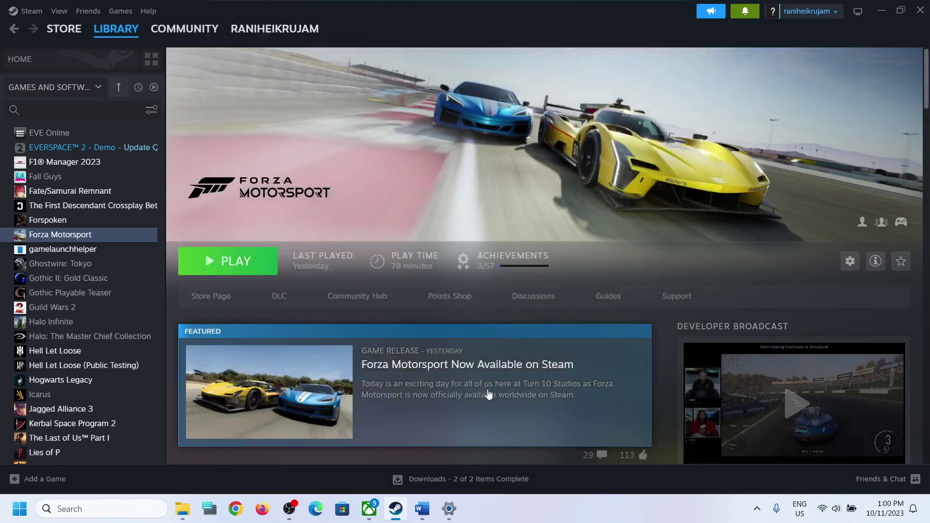
- Scroll the Word guide down and highlight the next step's text
left_click(422, 508)
scroll(279, 371, "down", 2)
scroll(279, 370, "down", 1)
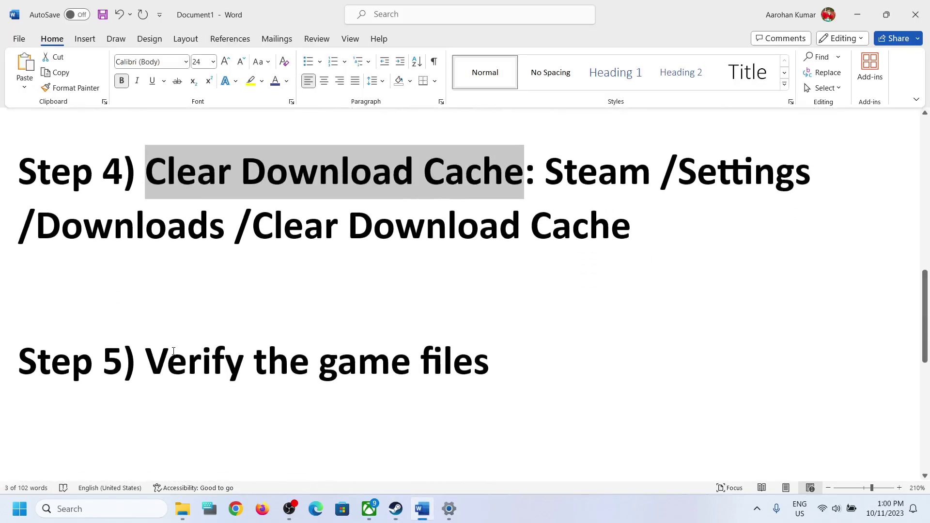
left_click_drag(145, 363, 573, 355)
- View Forza Motorsport's Installed Files properties in Steam, then close them without verifying
left_click(396, 509)
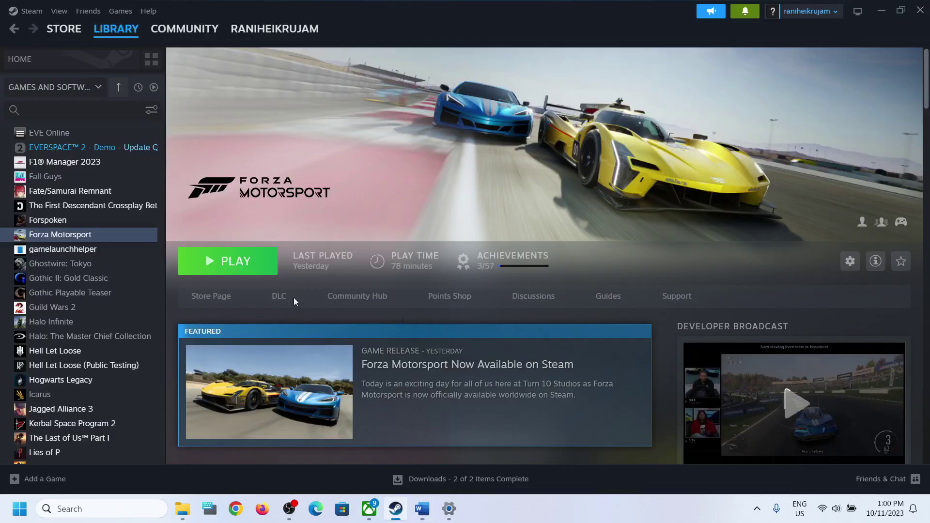
right_click(97, 237)
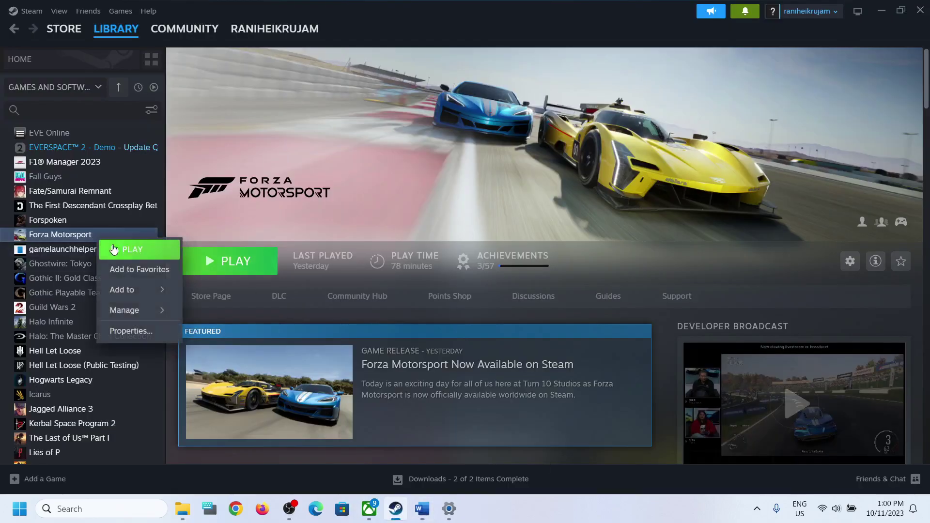
left_click(132, 332)
left_click(255, 188)
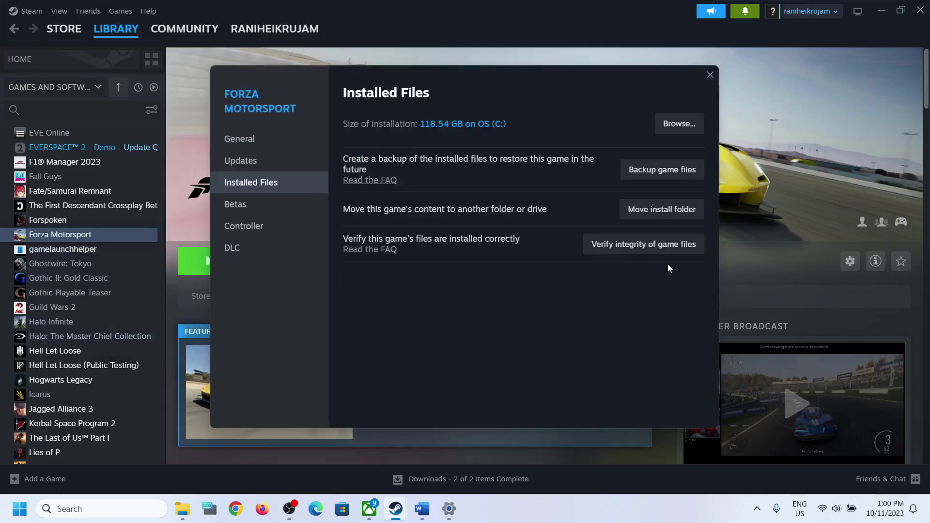
left_click(711, 75)
- Highlight the guide's Step 6 on giving Steam full control, then show File Explorer windows
left_click(422, 508)
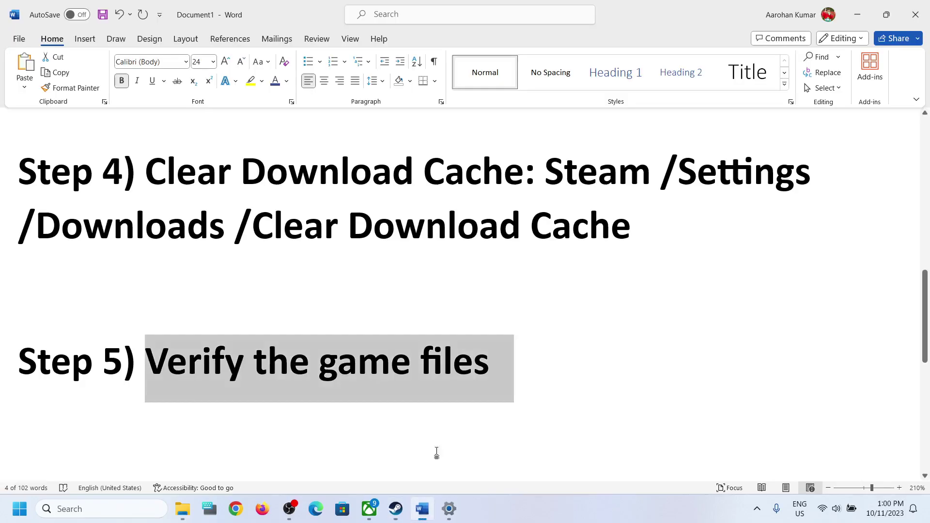
scroll(320, 359, "down", 3)
left_click_drag(146, 315, 794, 309)
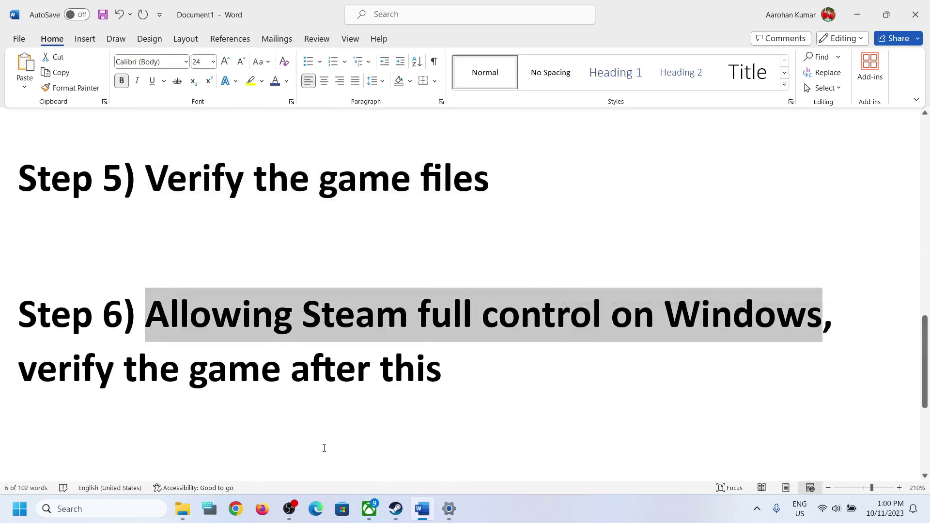
left_click(182, 509)
- Open the Security tab of the Steam folder's properties in C:\Program Files (x86)
left_click(217, 424)
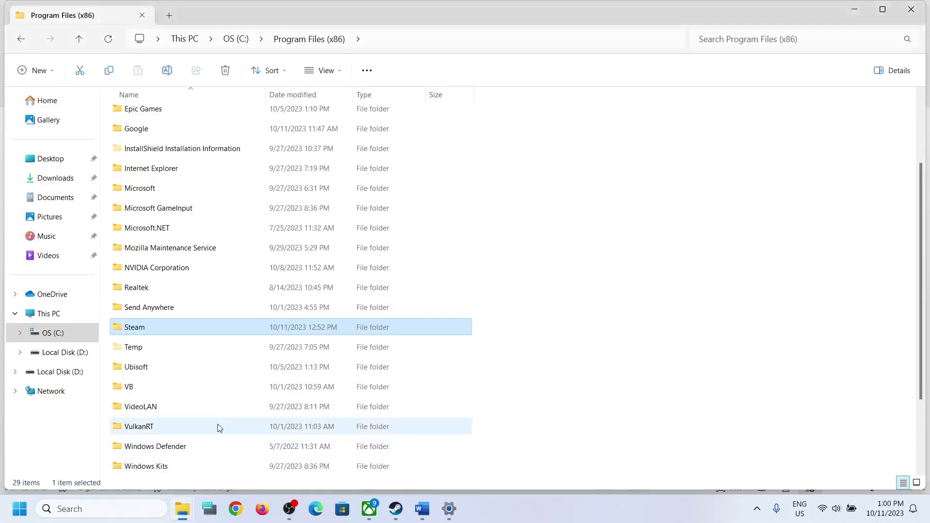
left_click(49, 313)
double_click(179, 129)
double_click(135, 272)
scroll(149, 352, "down", 3)
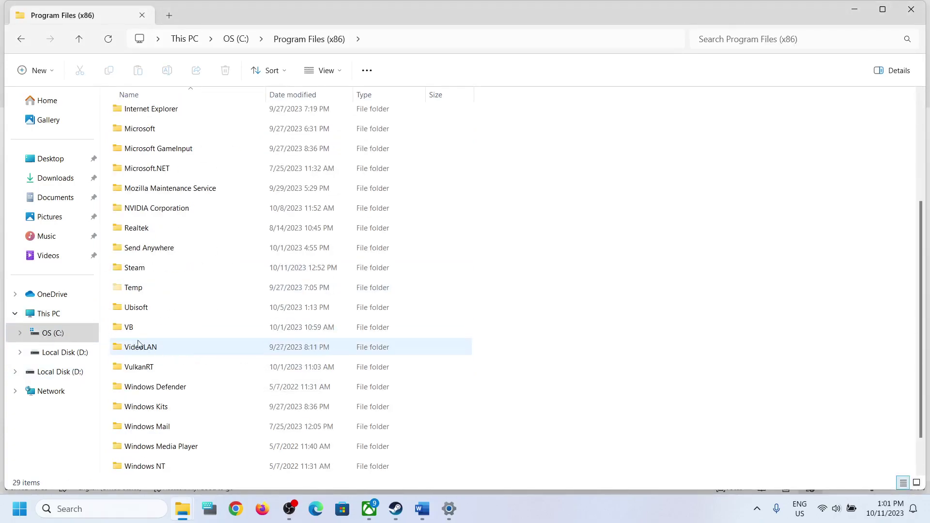
left_click(153, 269)
right_click(155, 266)
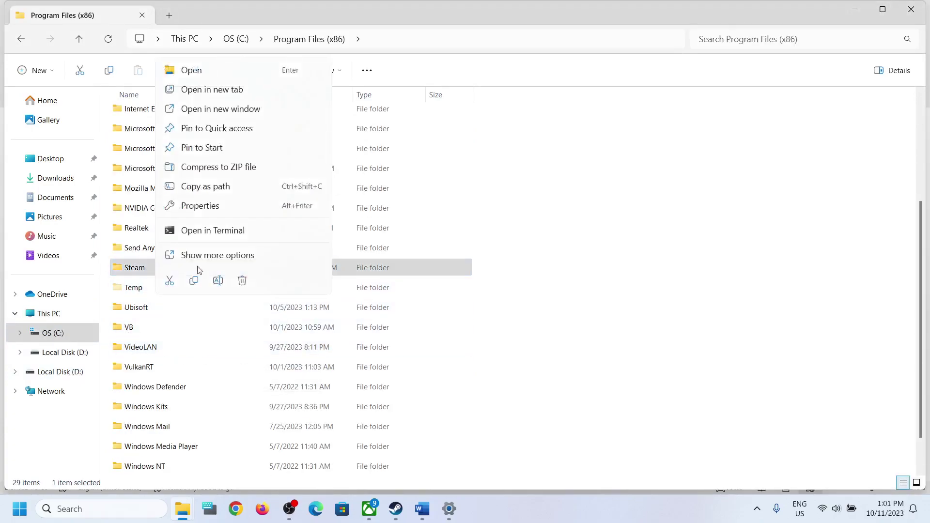
left_click(204, 207)
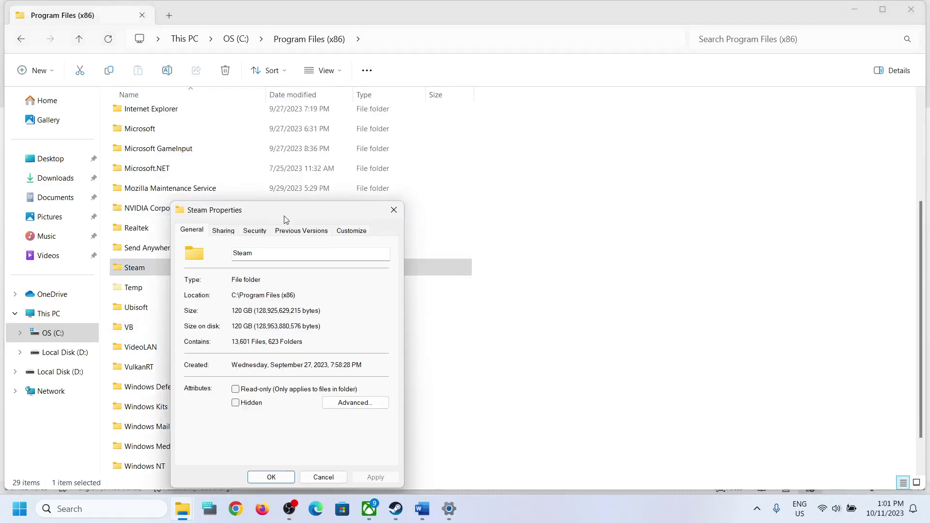
left_click(255, 232)
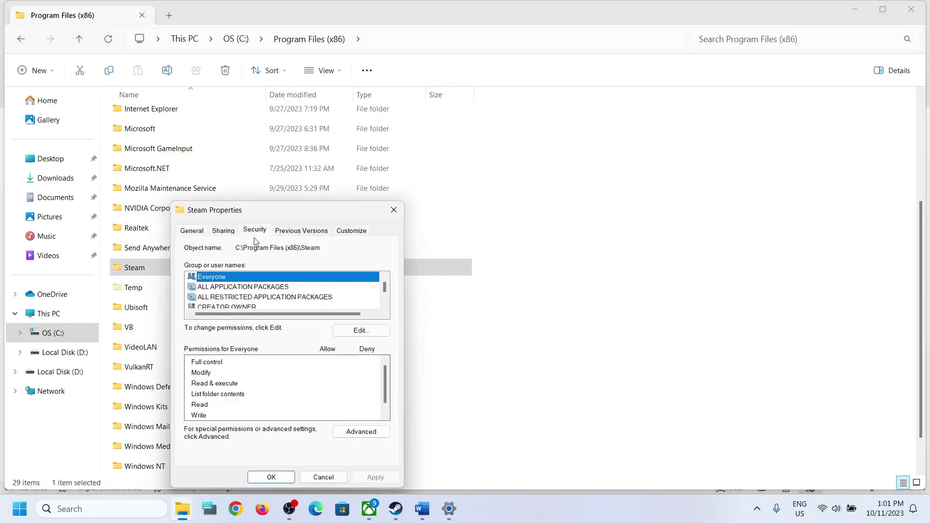
- Review the Steam permissions of Users, TrustedInstaller, Administrators, SYSTEM, ALL APPLICATION PACKAGES and Everyone
scroll(249, 289, "down", 1)
scroll(281, 299, "down", 1)
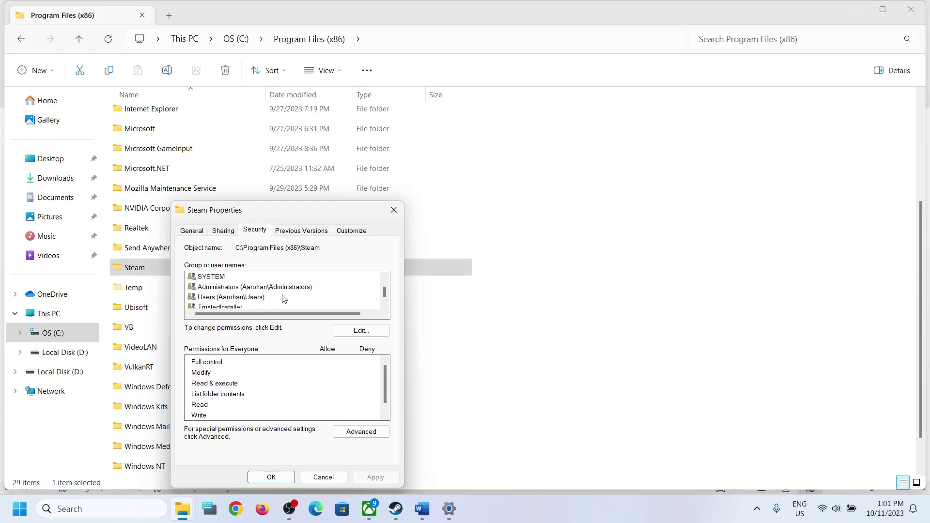
left_click(200, 297)
scroll(332, 300, "down", 1)
left_click(231, 300)
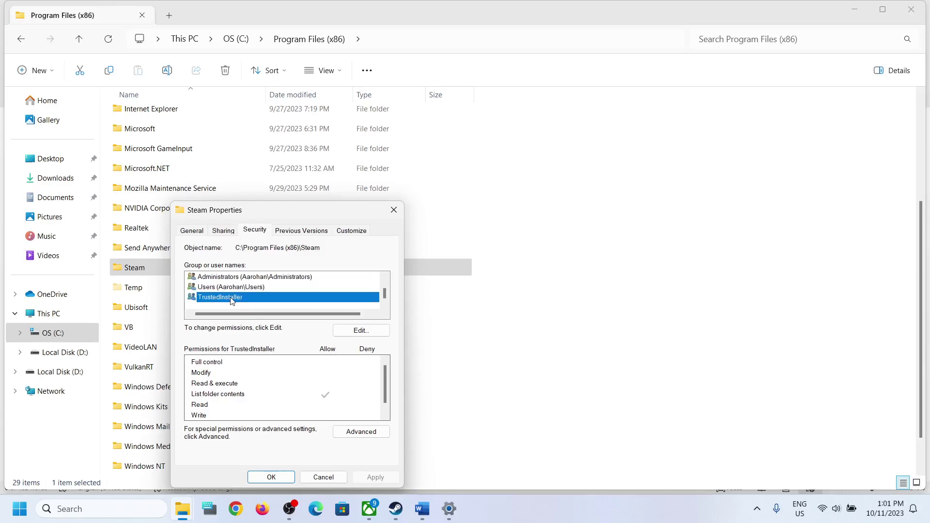
left_click(239, 290)
scroll(240, 295, "up", 1)
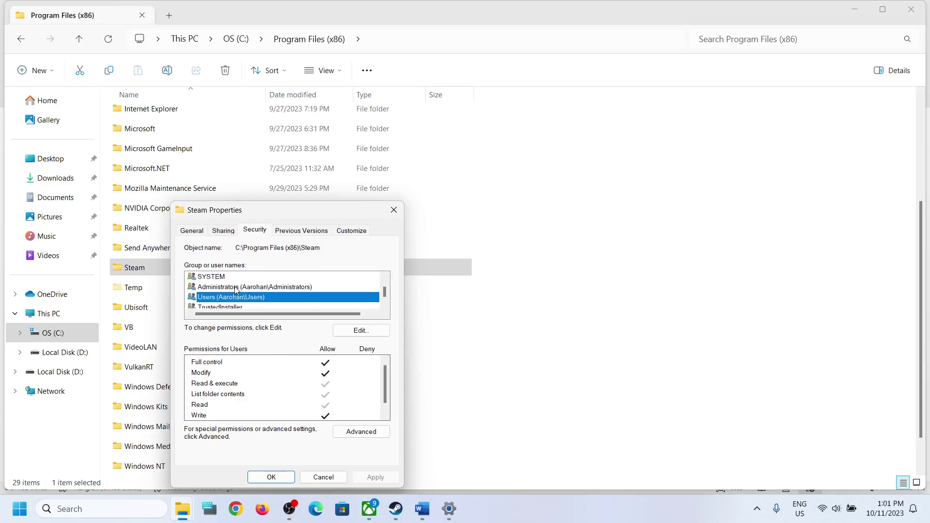
left_click(236, 287)
left_click(219, 277)
scroll(230, 292, "up", 2)
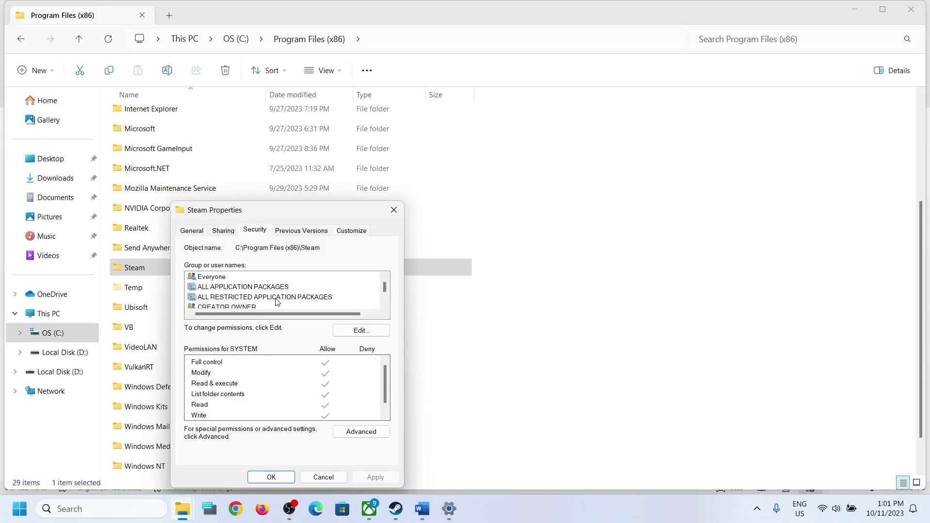
left_click(231, 288)
left_click(234, 277)
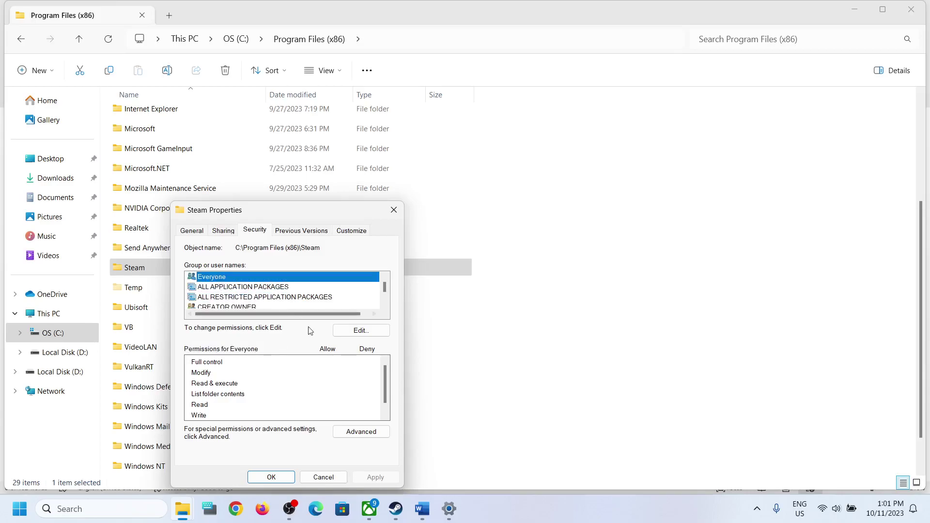
scroll(259, 286, "down", 2)
left_click(249, 298)
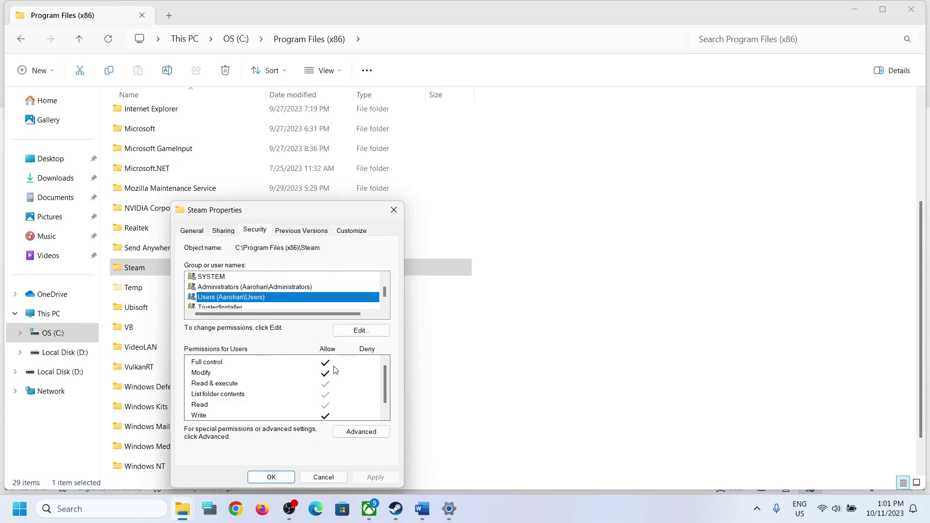
- Grant Everyone Allow Full control on the Steam folder, apply it, and close the dialogs
left_click(356, 333)
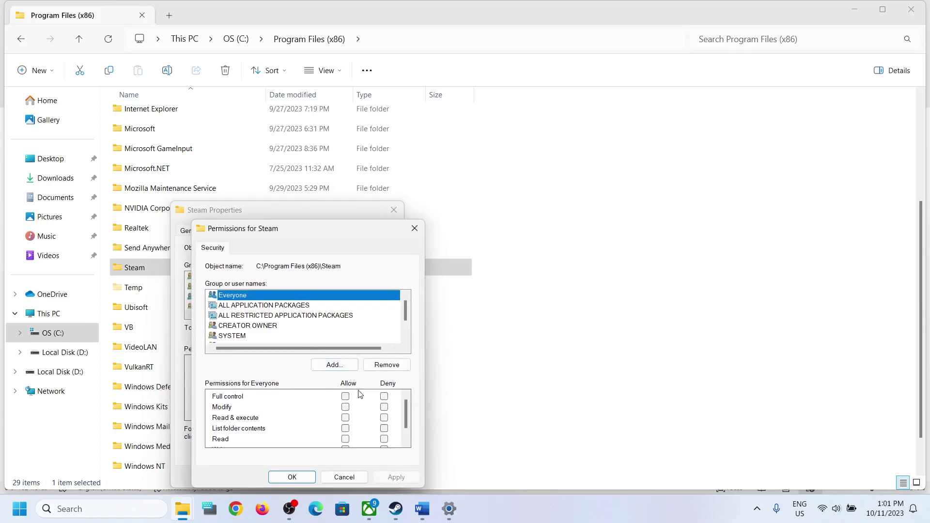
left_click(345, 397)
mouse_move(406, 500)
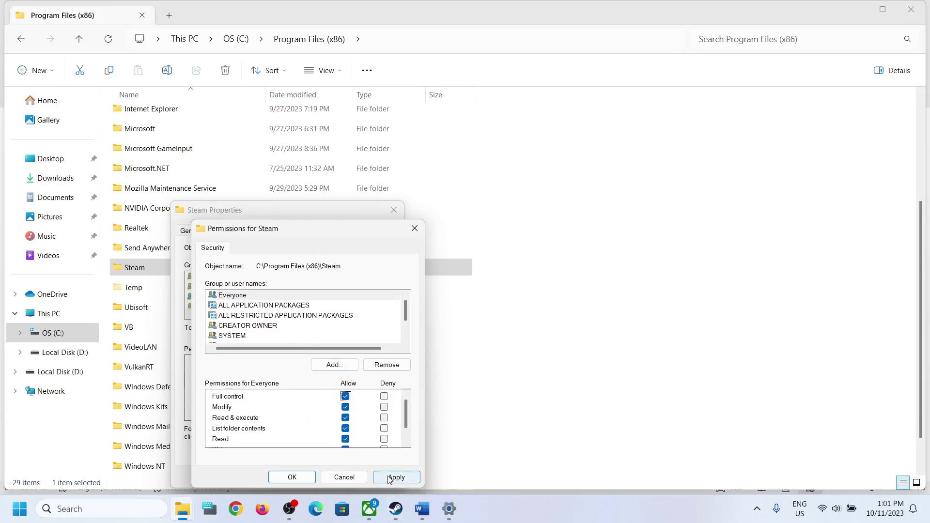
left_click(299, 480)
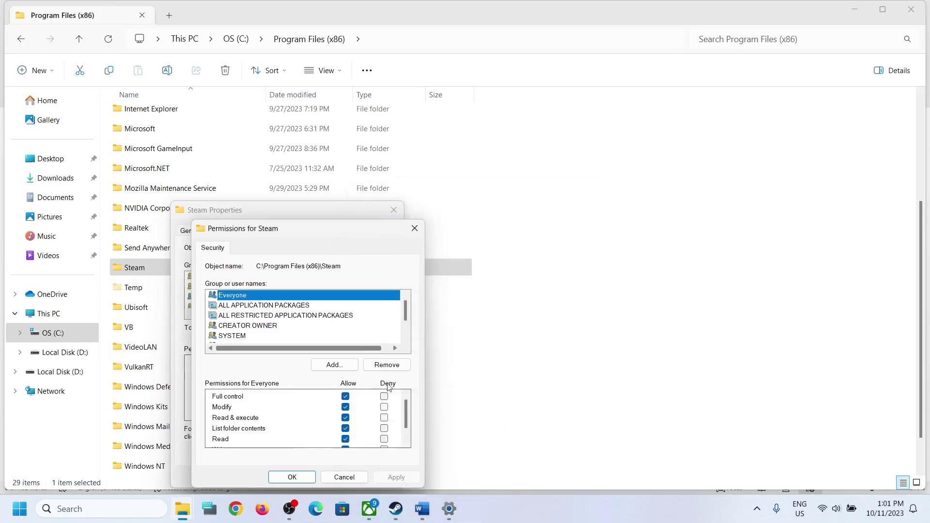
left_click(292, 477)
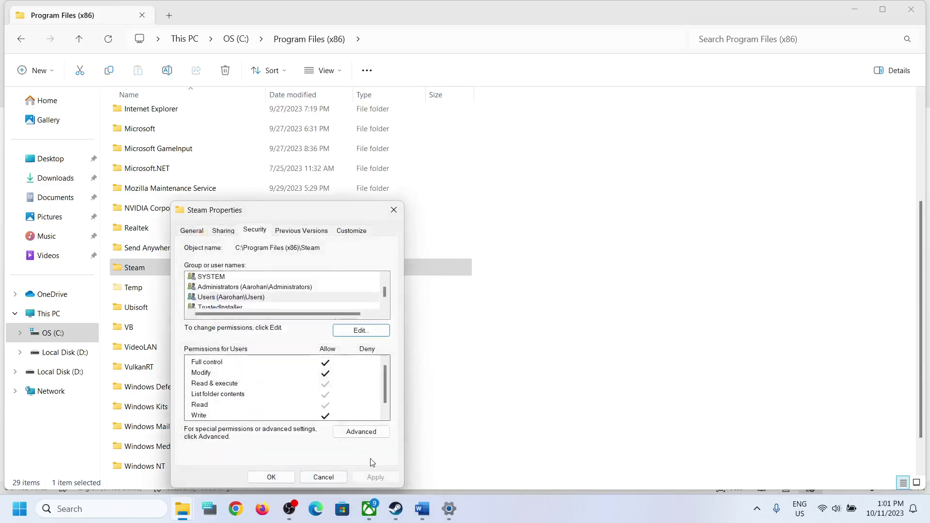
left_click(273, 478)
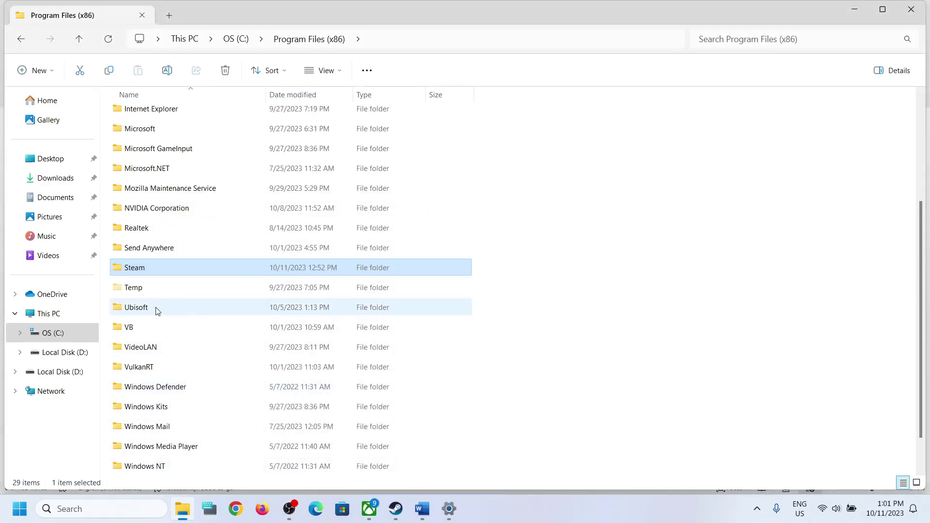
- Open the Advanced Security Settings for the Steam folder
right_click(147, 276)
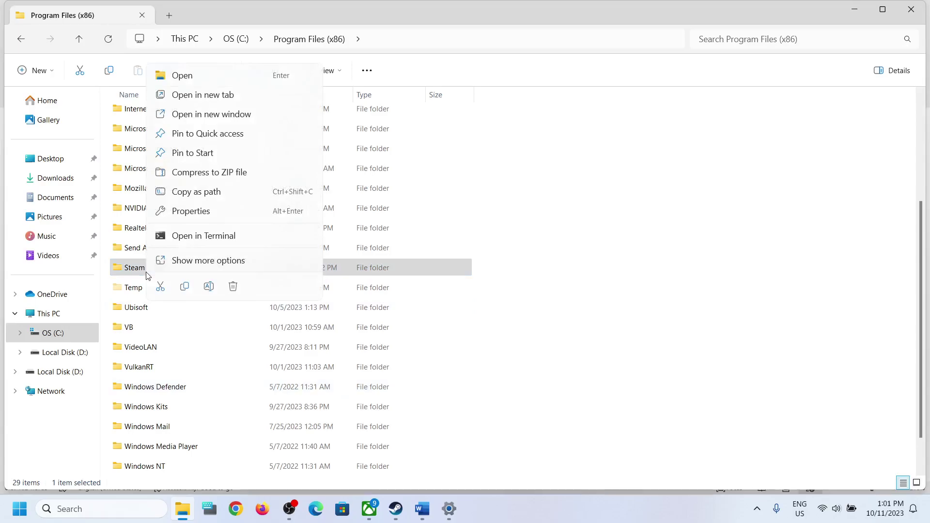
left_click(199, 212)
left_click_drag(252, 218, 440, 125)
left_click(377, 139)
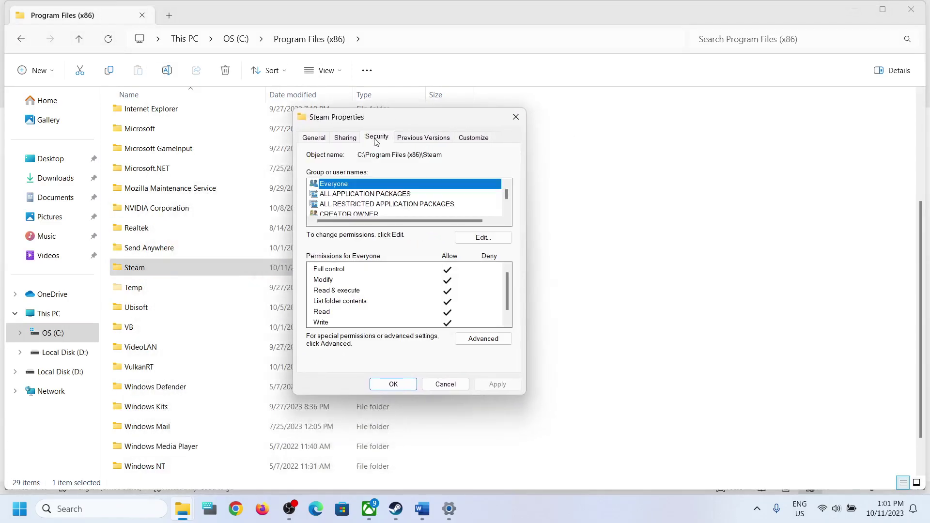
left_click(485, 339)
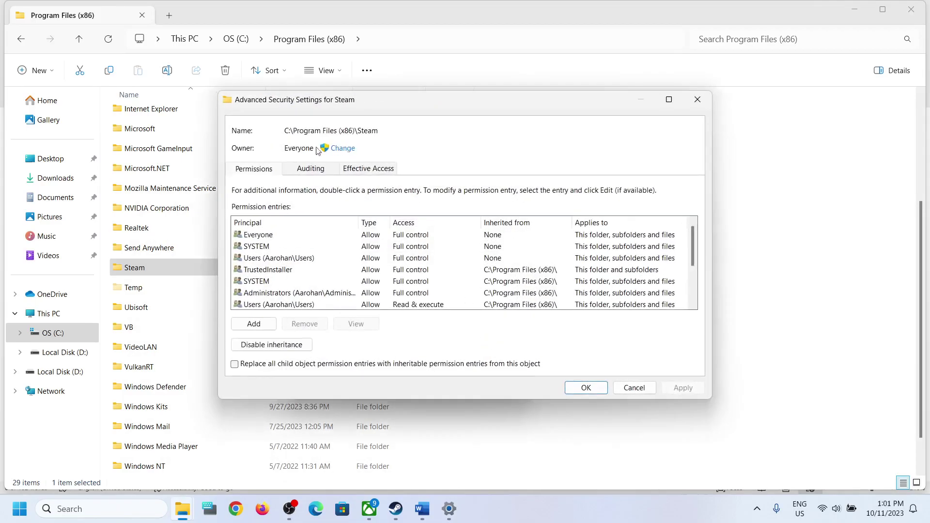
- Change the owner to Everyone, including subcontainers and objects, and apply
left_click(351, 149)
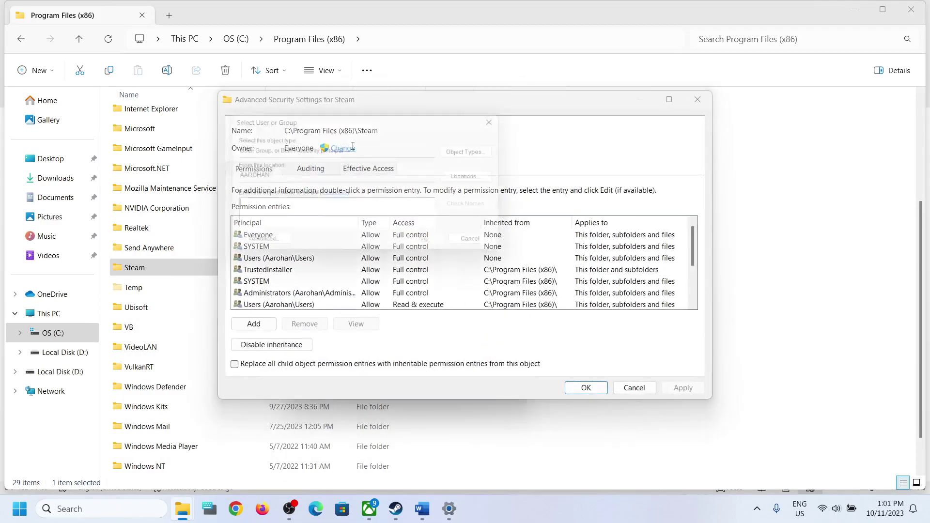
type("everyone")
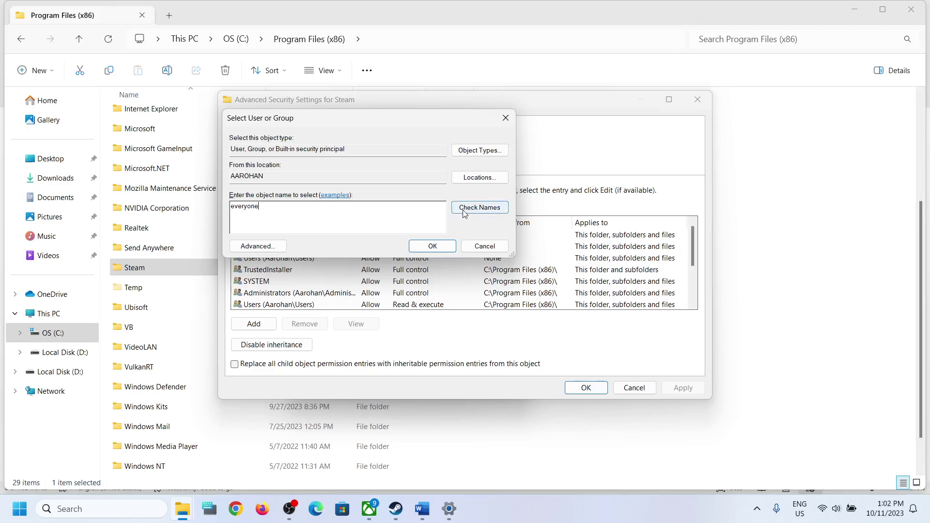
left_click(463, 210)
left_click(433, 247)
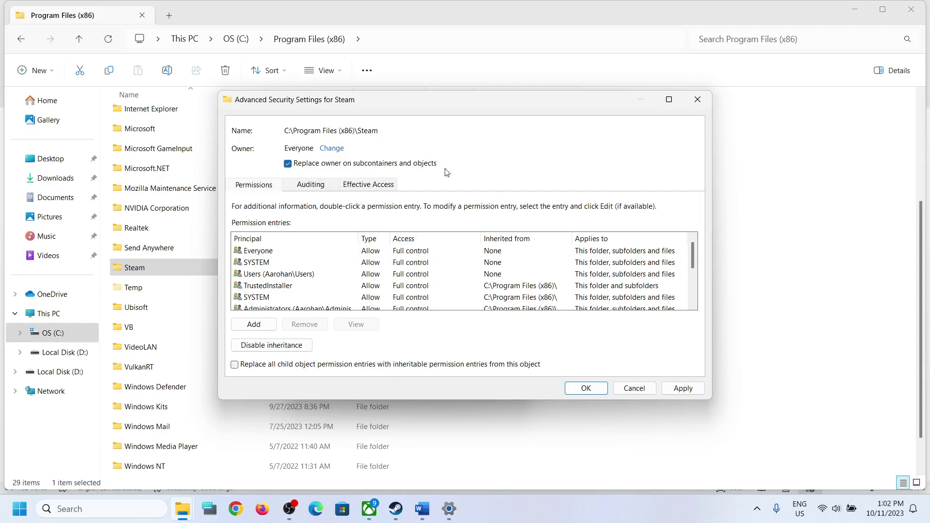
left_click(682, 393)
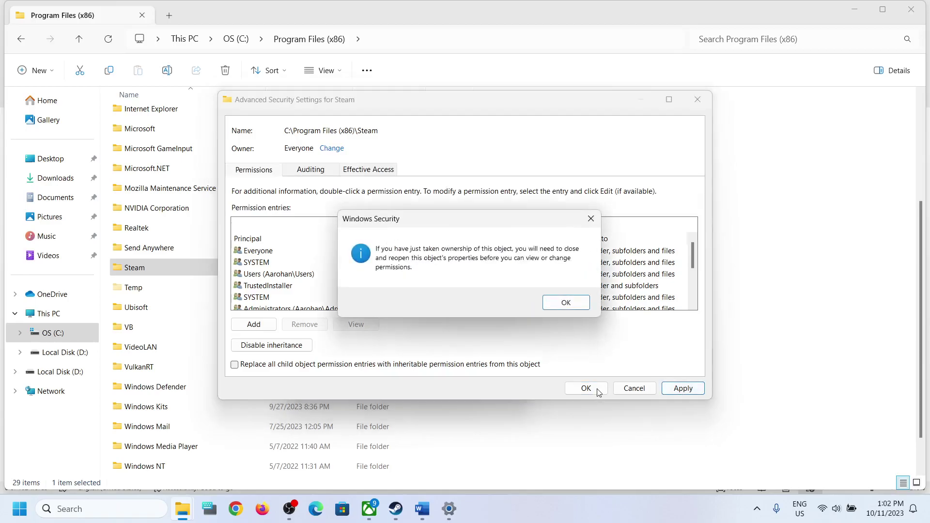
left_click(563, 303)
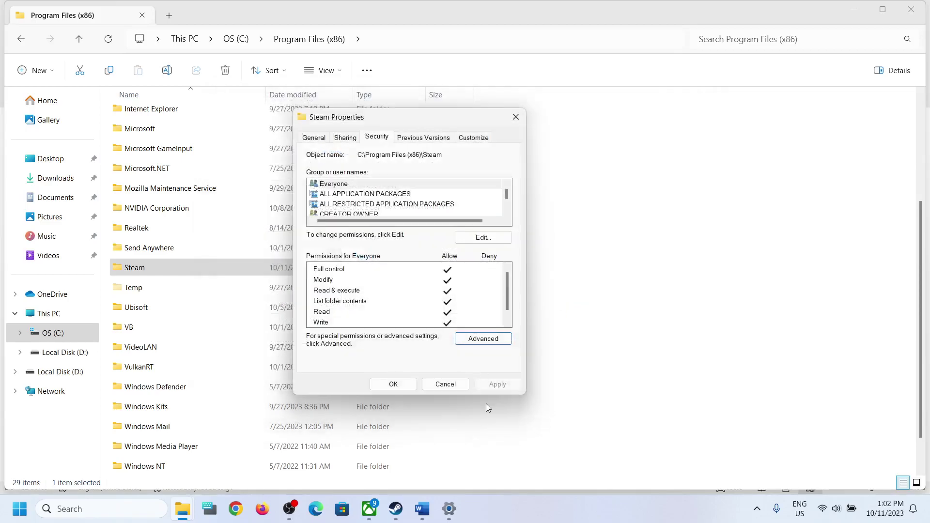
left_click(392, 384)
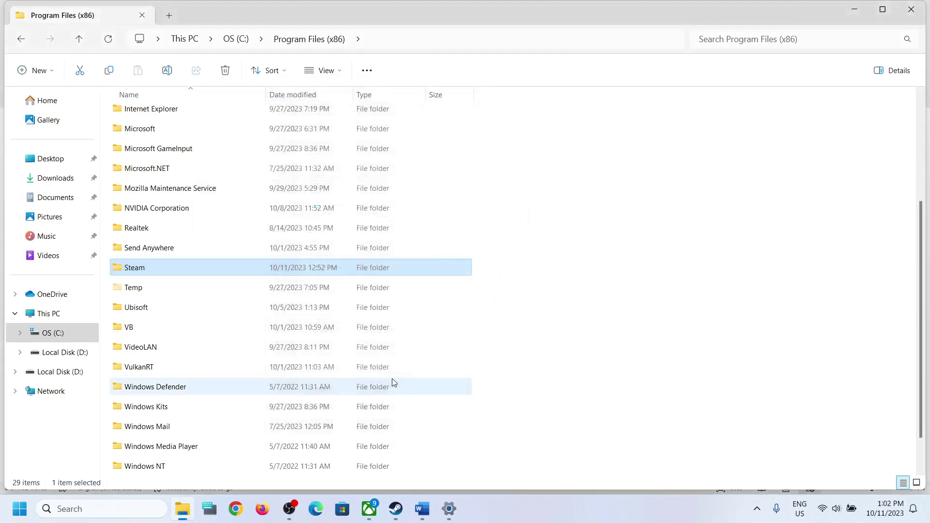
- Reopen the Advanced Security Settings for the Steam folder
right_click(156, 272)
left_click(206, 216)
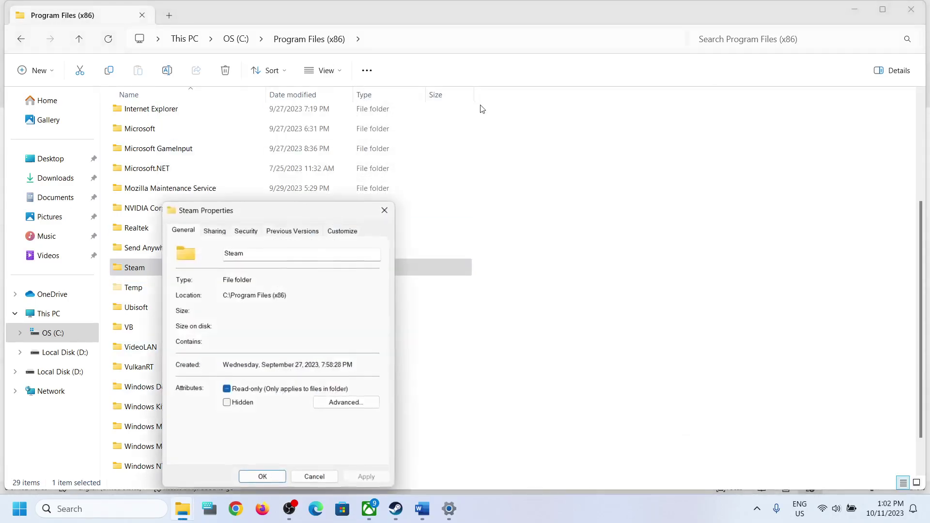
left_click_drag(265, 203, 448, 93)
left_click(429, 120)
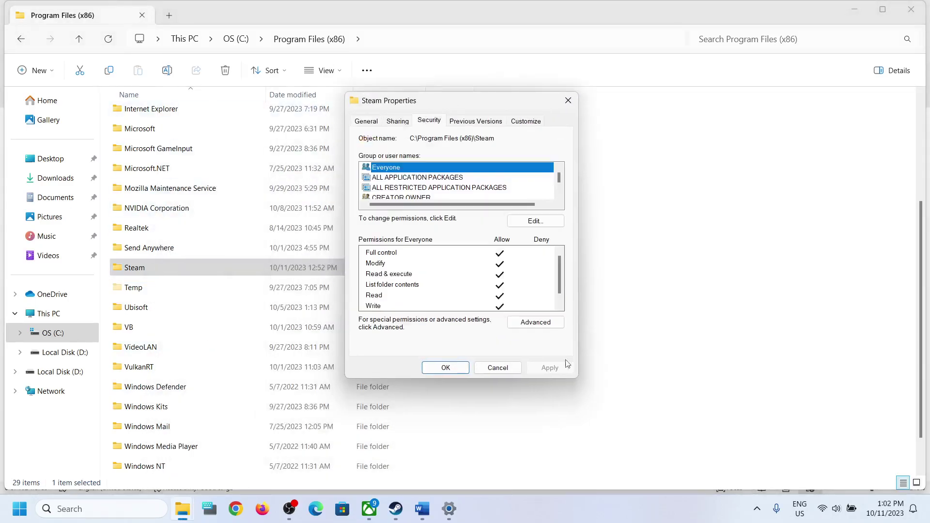
left_click(542, 327)
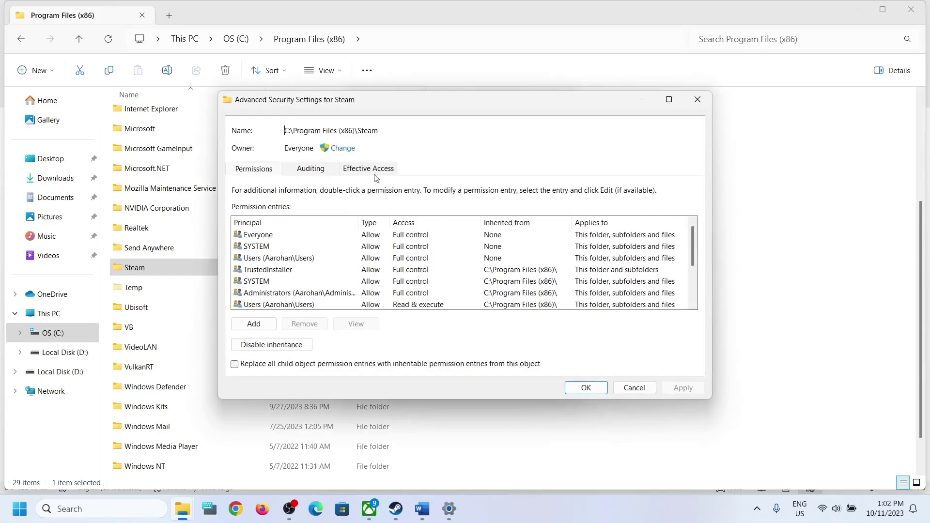
- Add a Full control permission entry for Everyone and apply it
left_click(250, 324)
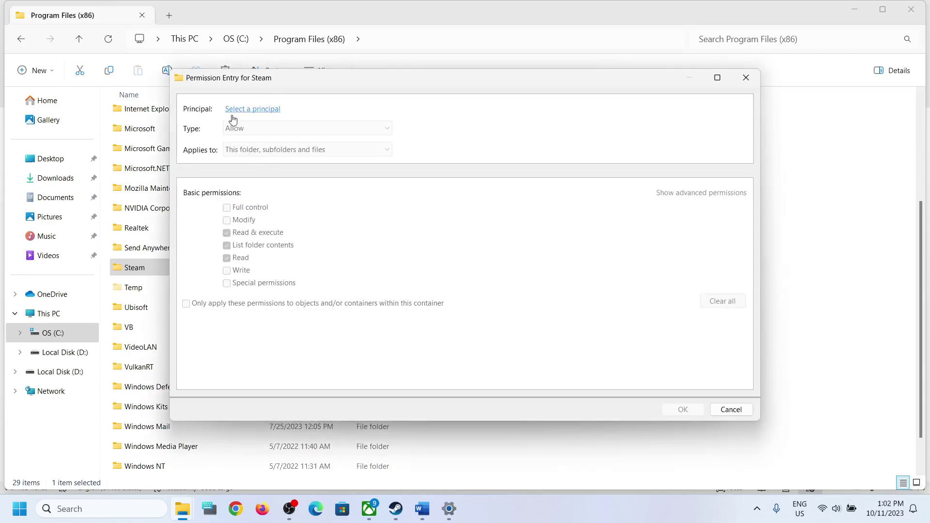
left_click(243, 109)
type("everyone")
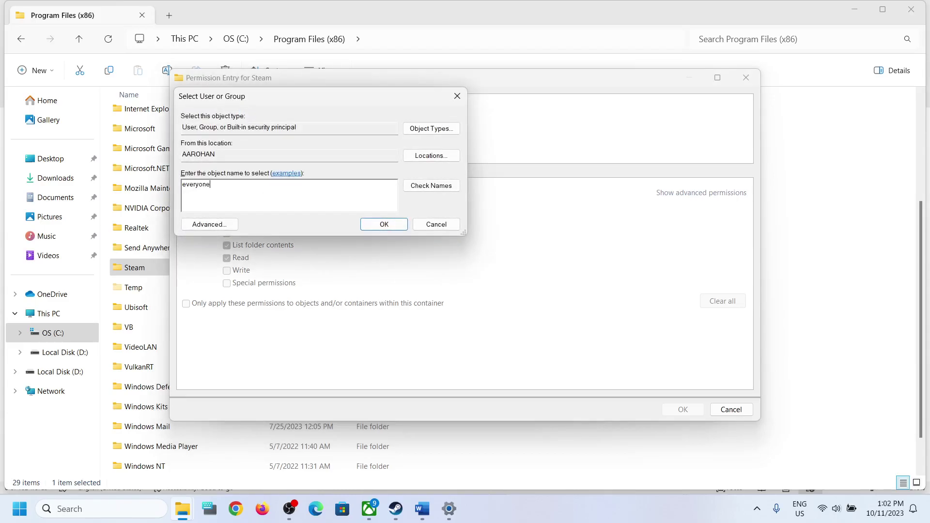
left_click(429, 189)
left_click(384, 225)
left_click(226, 208)
left_click(681, 410)
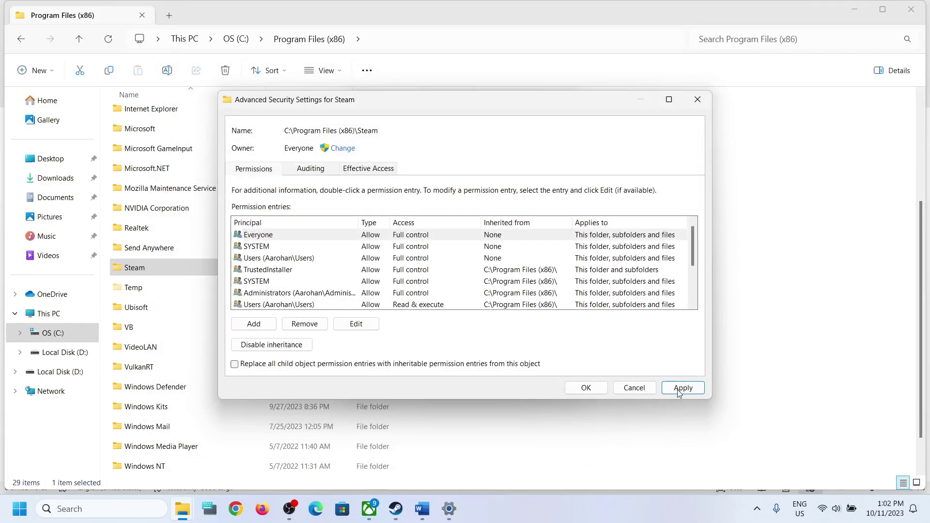
left_click(680, 387)
left_click(586, 388)
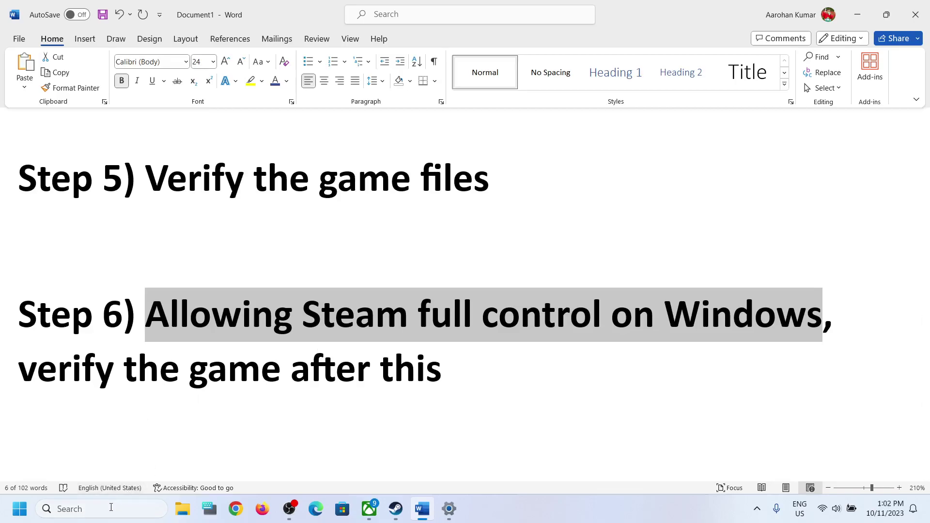
- Check the Installed Files options in Forza Motorsport's Steam properties
left_click(396, 509)
right_click(59, 236)
left_click(87, 324)
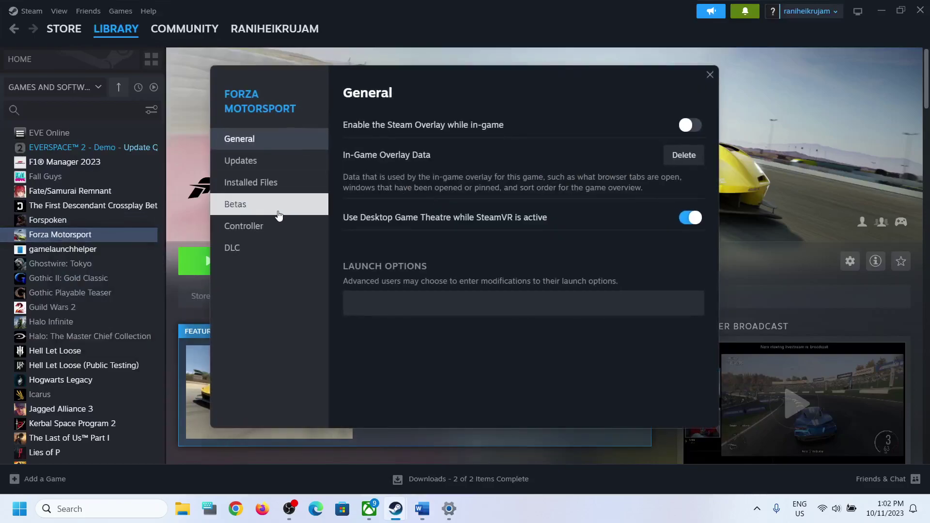
left_click(261, 188)
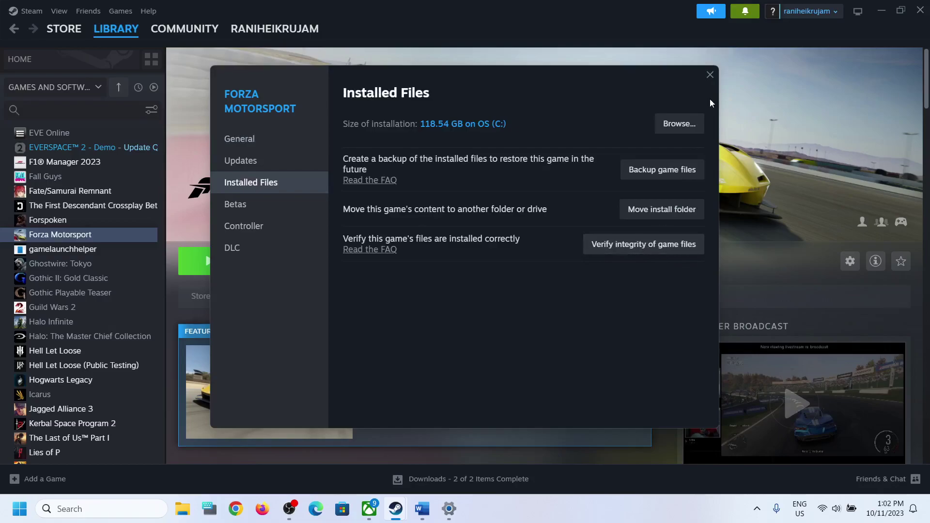
left_click(710, 74)
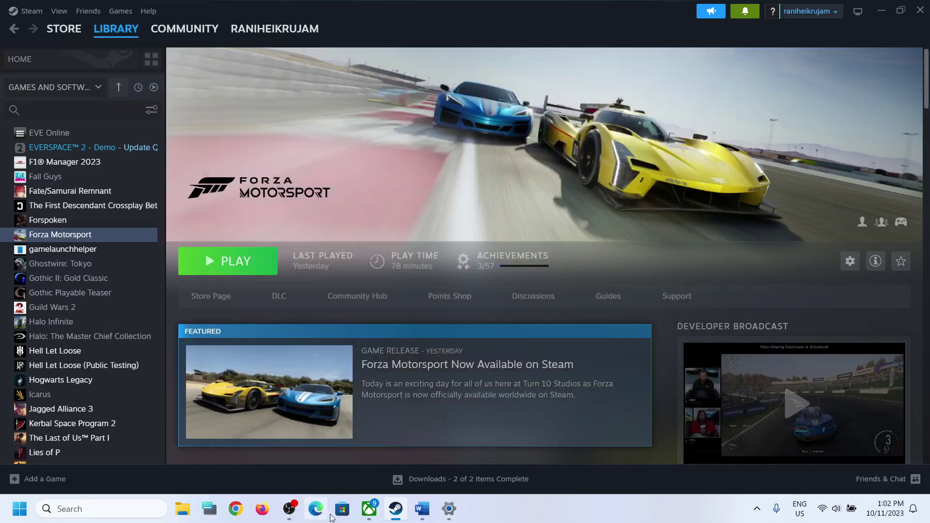
- Insert an empty line after Step 7 in the Word guide and highlight its 'download folder' text
left_click(420, 509)
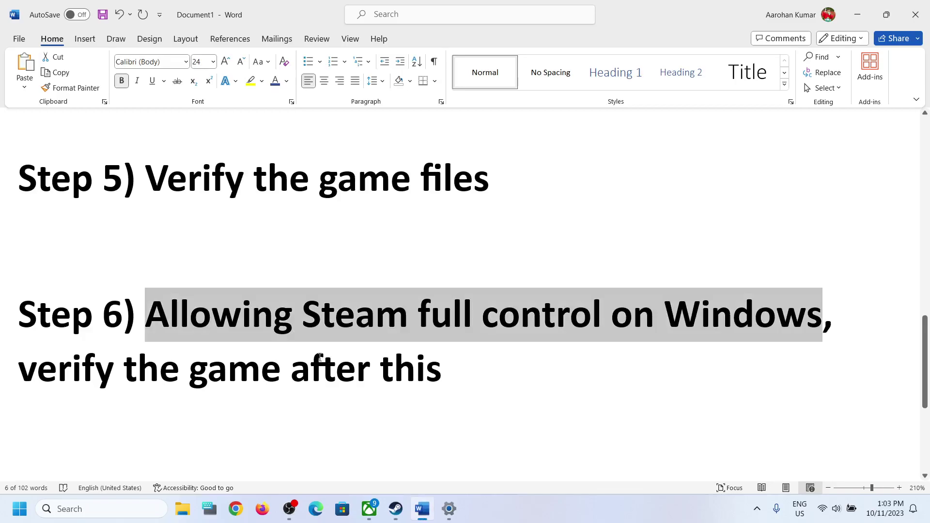
scroll(324, 356, "down", 5)
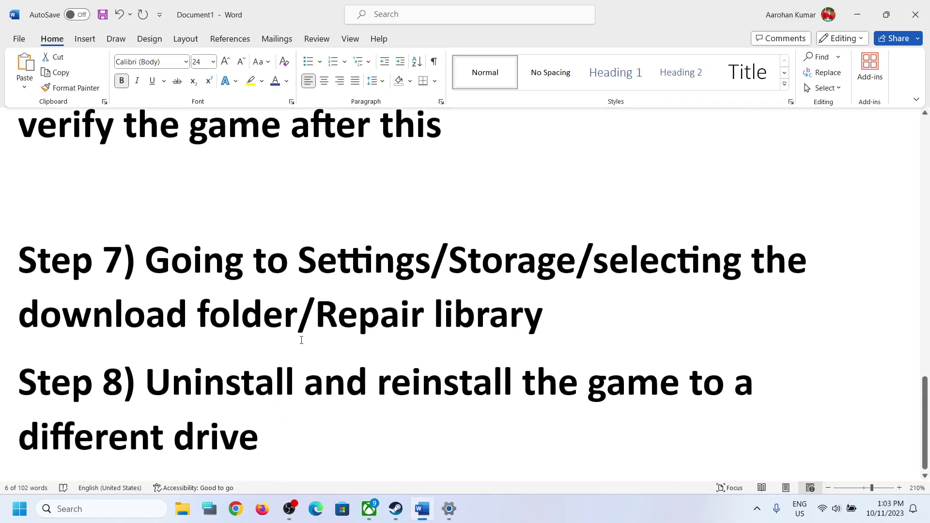
left_click(554, 321)
key("Return")
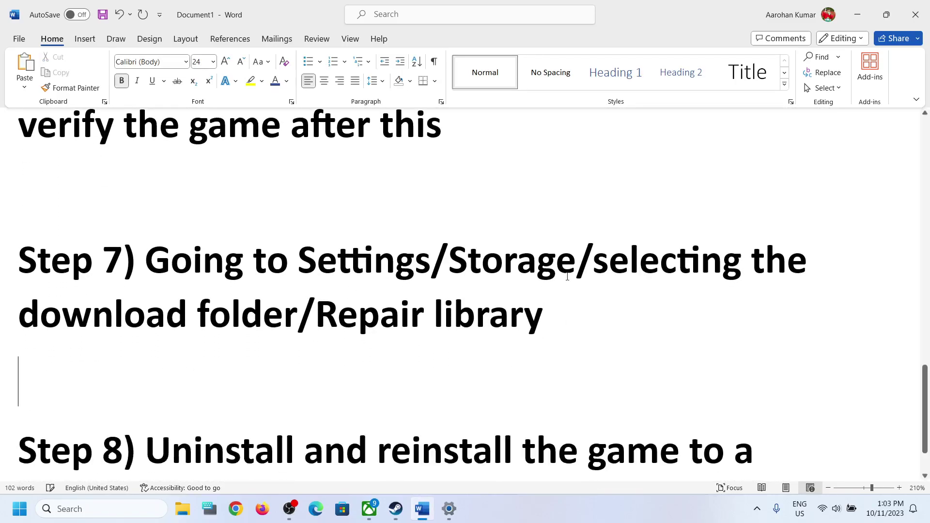
left_click_drag(448, 261, 742, 261)
left_click_drag(241, 315, 18, 314)
left_click(396, 508)
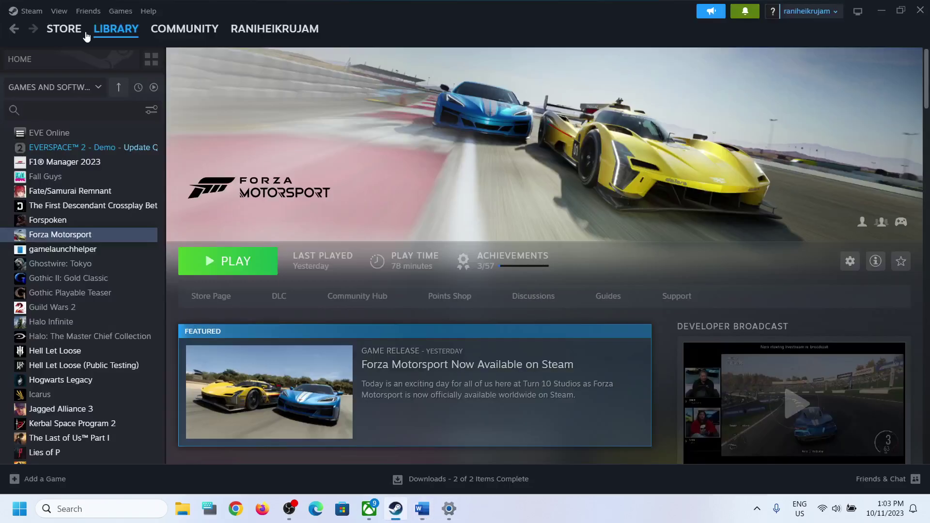
left_click(16, 16)
left_click(37, 133)
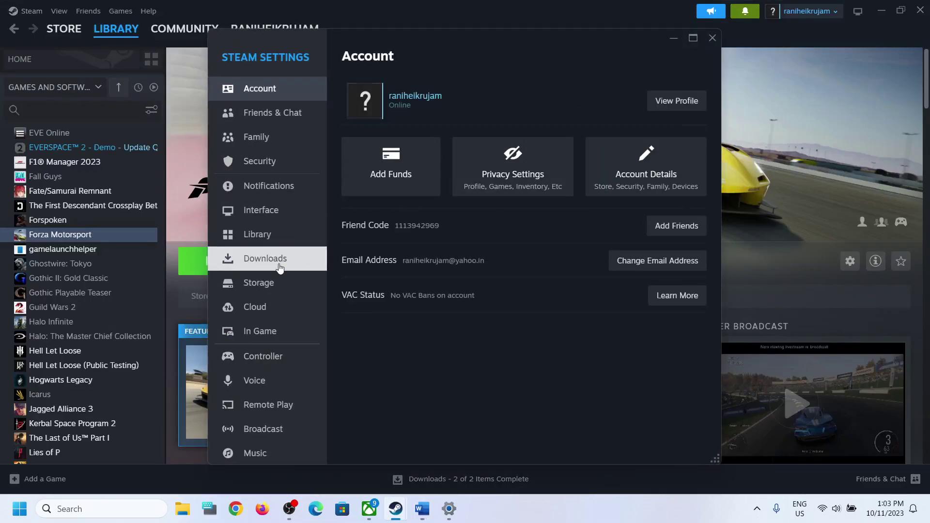
left_click(284, 262)
key("Escape")
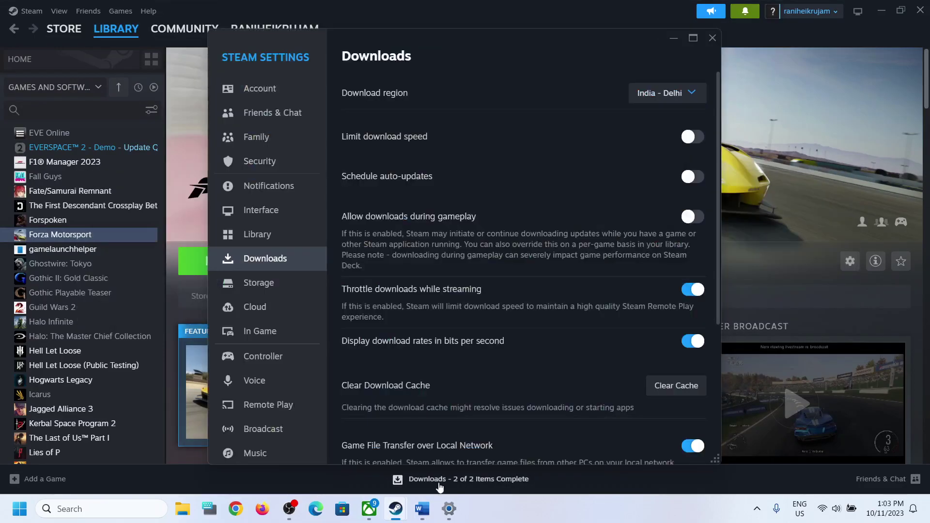
left_click(422, 508)
left_click_drag(601, 268, 294, 300)
key("alt+Tab")
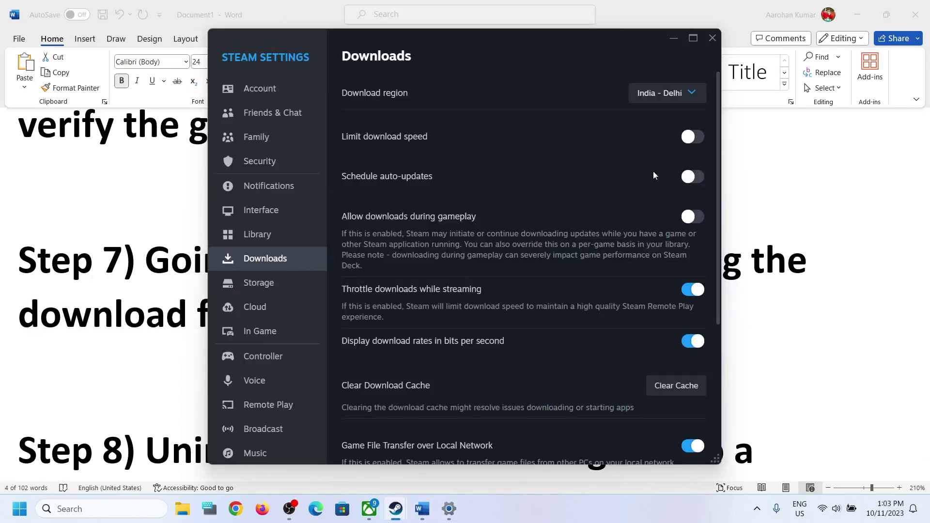
scroll(605, 322, "down", 5)
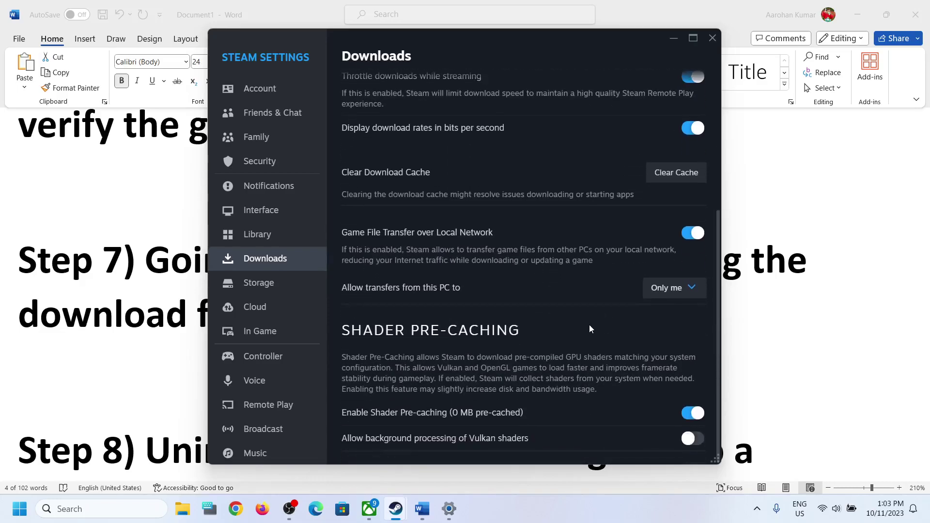
left_click(252, 285)
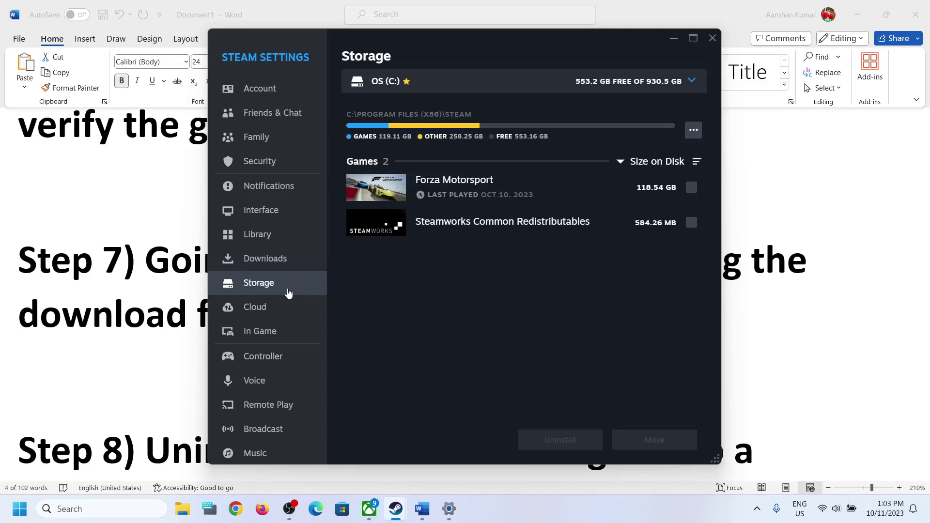
left_click(692, 82)
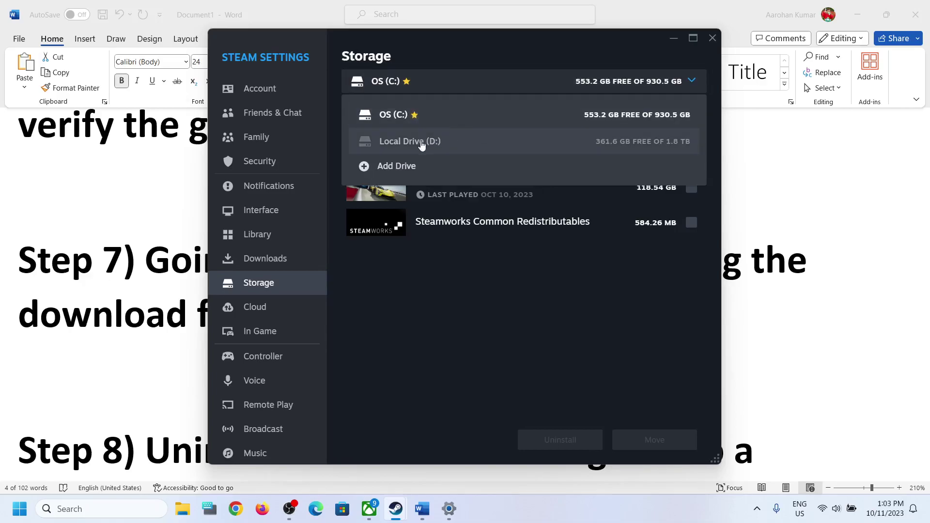
left_click(525, 309)
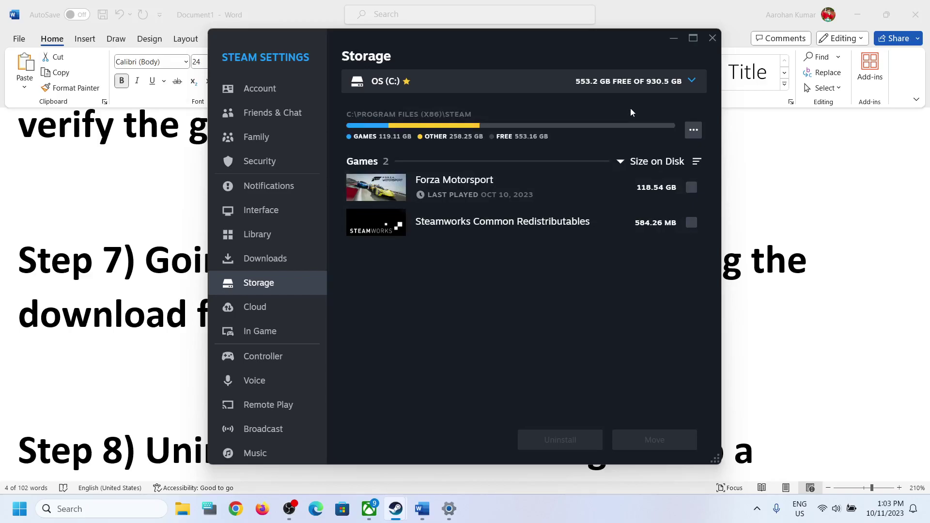
left_click(616, 88)
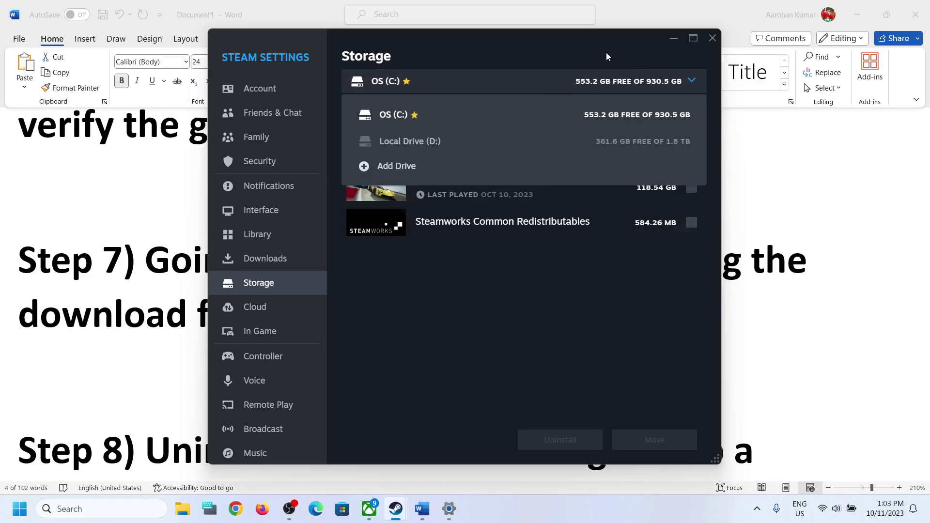
left_click(695, 84)
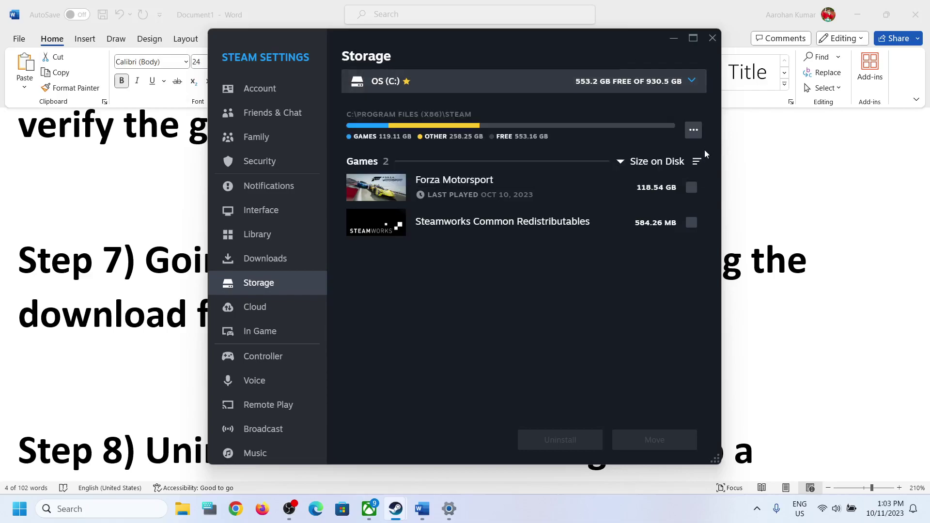
left_click(695, 128)
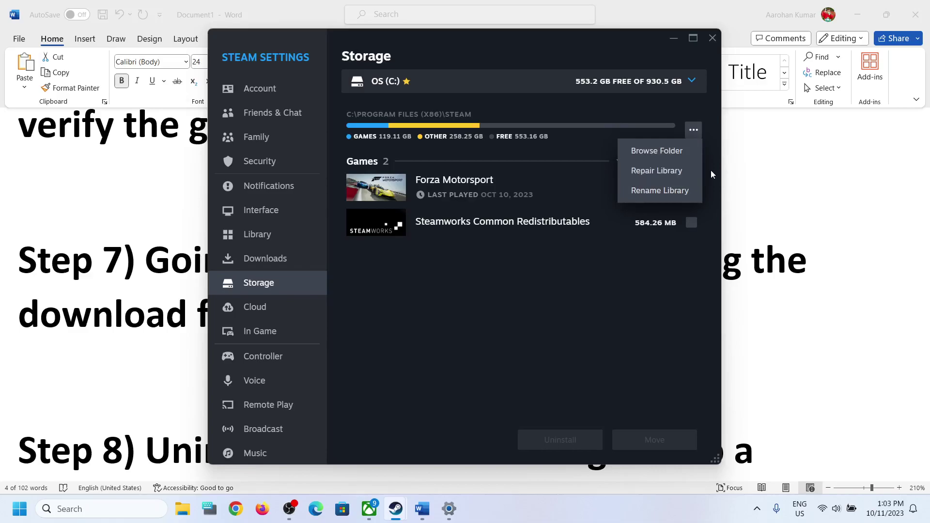
left_click(589, 283)
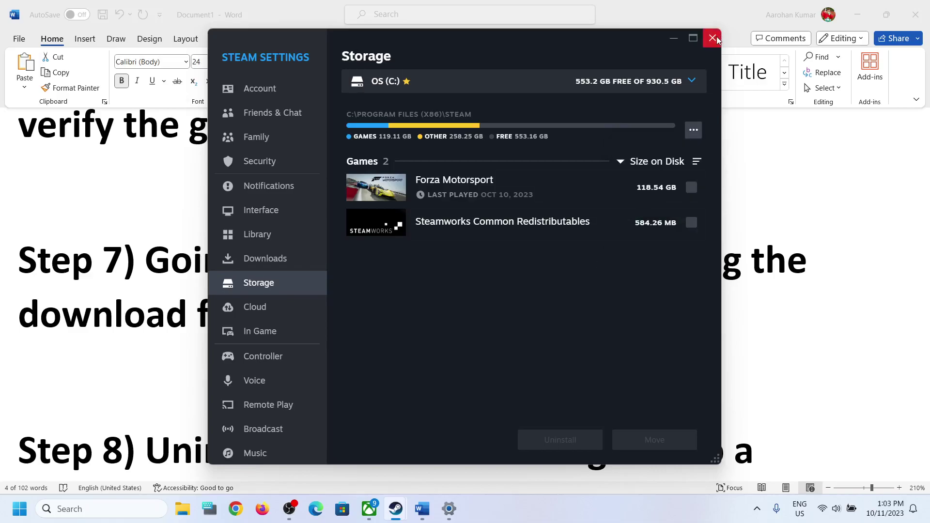
left_click(712, 38)
scroll(333, 283, "down", 1)
scroll(333, 282, "up", 1)
scroll(334, 283, "down", 1)
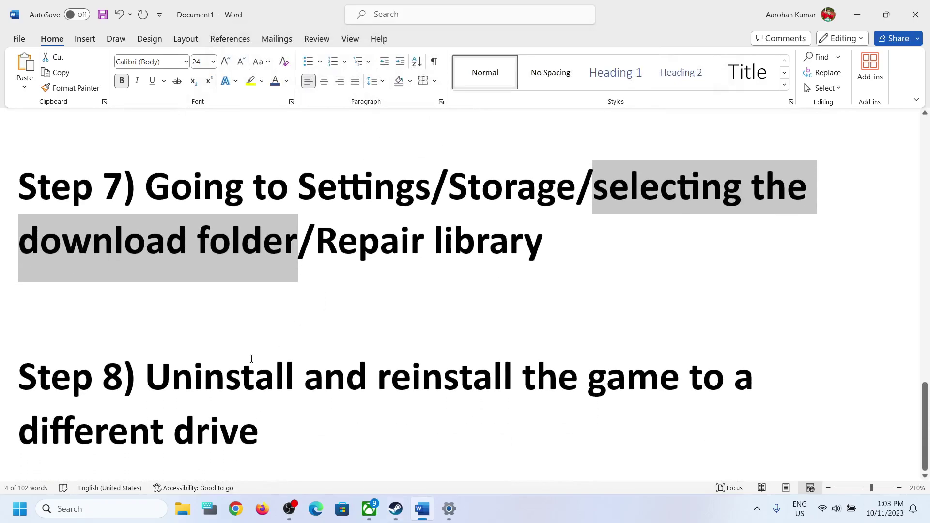
- Show Forza Motorsport's Manage > Uninstall option in Steam without uninstalling
left_click_drag(153, 369, 388, 425)
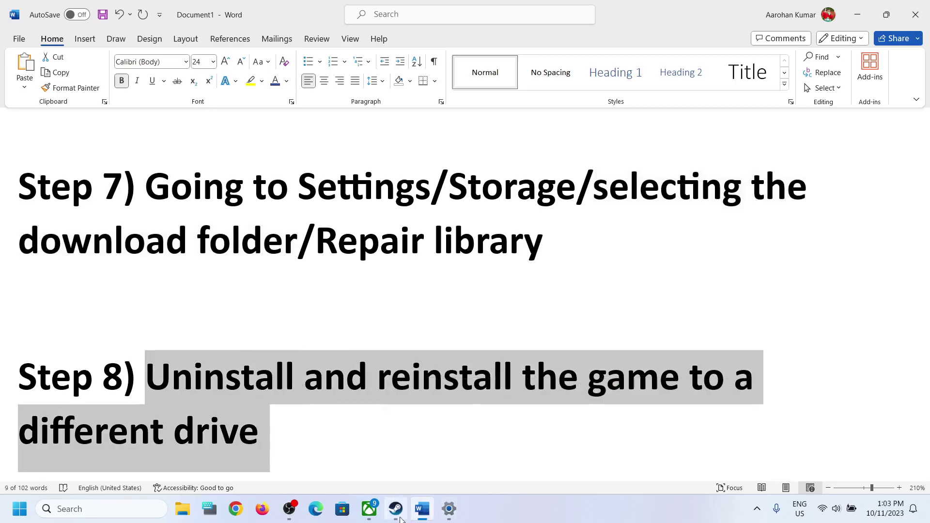
left_click(396, 509)
right_click(82, 234)
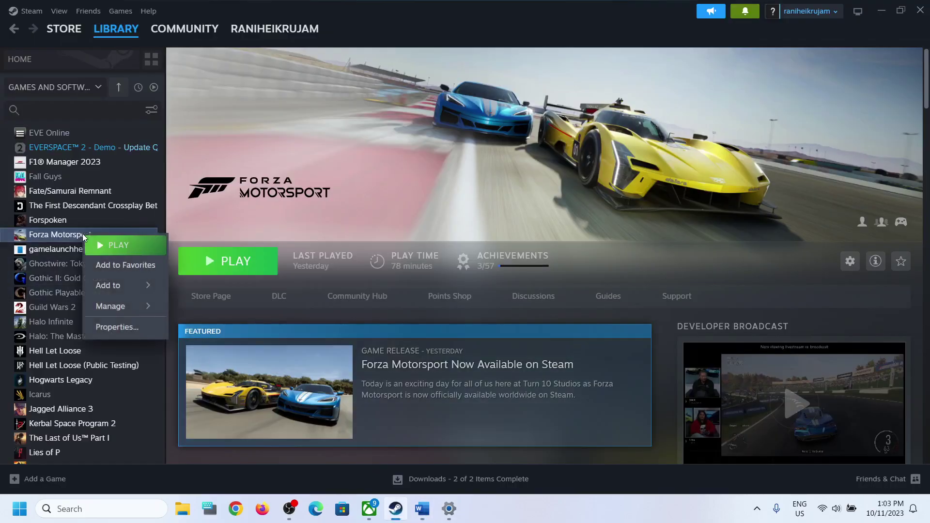
mouse_move(141, 315)
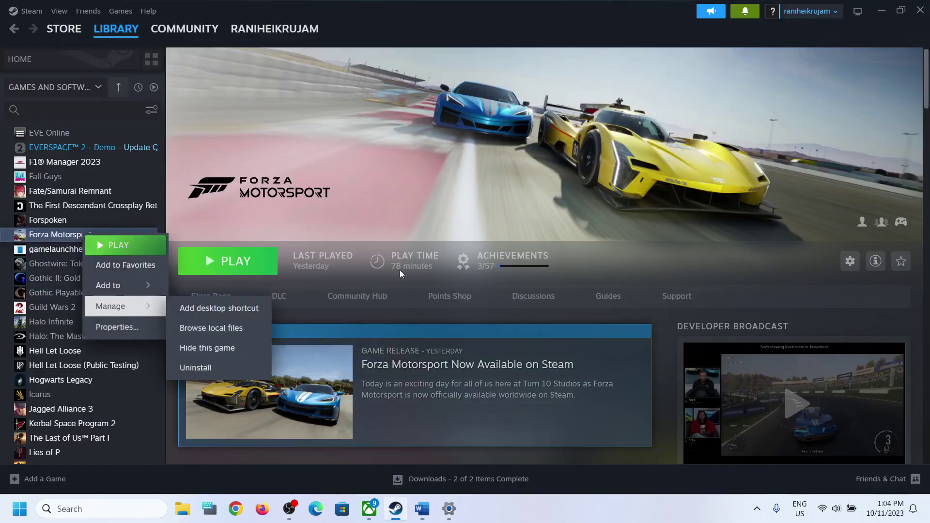
left_click(388, 214)
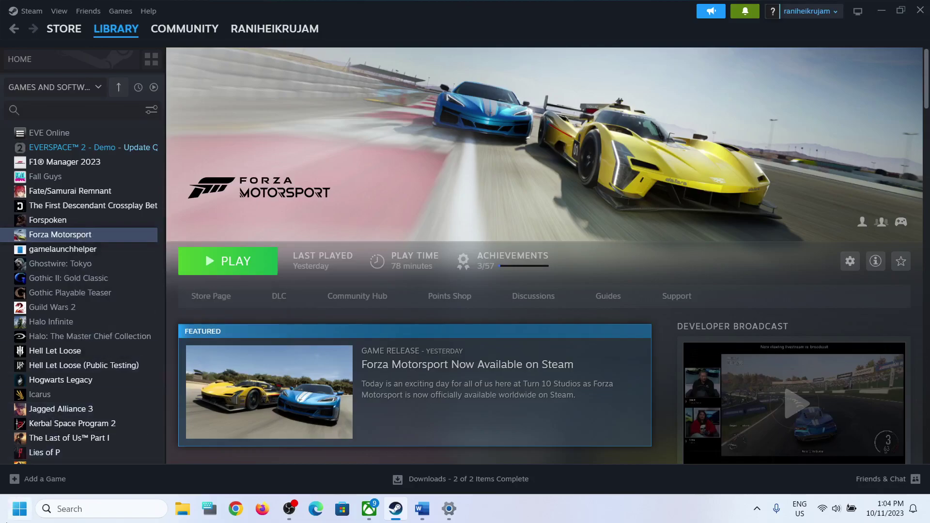
- Open the Start menu power options, then close them and the Start menu
left_click(20, 509)
left_click(352, 466)
key("Escape")
left_click(530, 207)
- Highlight 'different drive' and 'DISK WRITE ERROR' in the Word guide, then minimize Word
left_click(422, 508)
left_click(536, 383)
left_click_drag(57, 440, 378, 434)
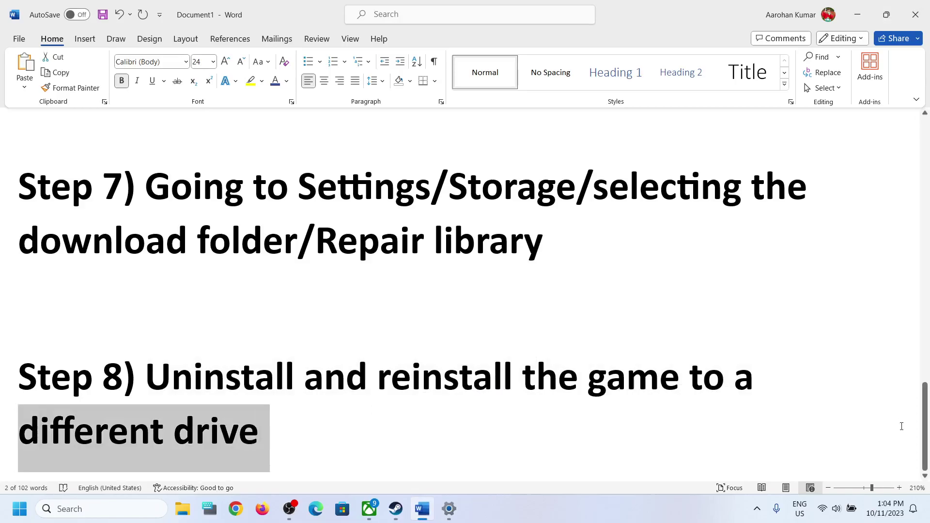
scroll(464, 157, "up", 20)
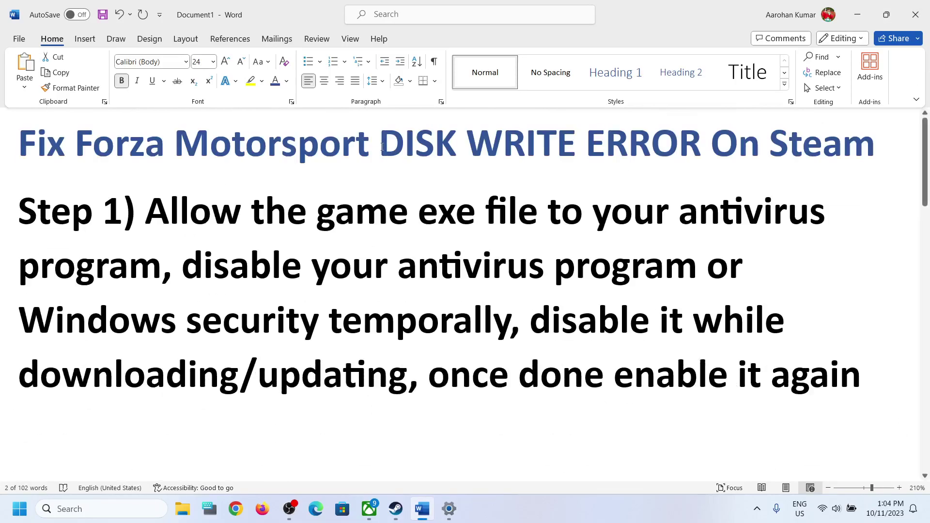
left_click_drag(383, 147, 708, 147)
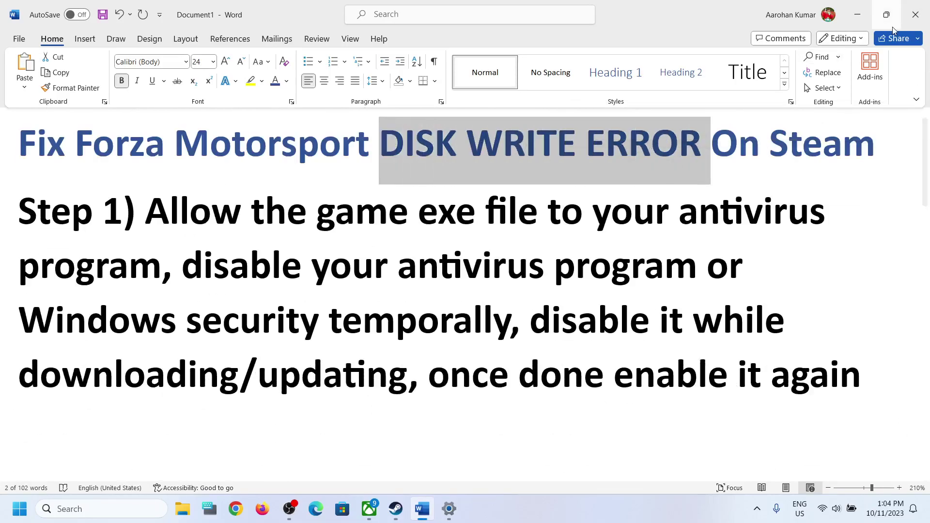
left_click(856, 18)
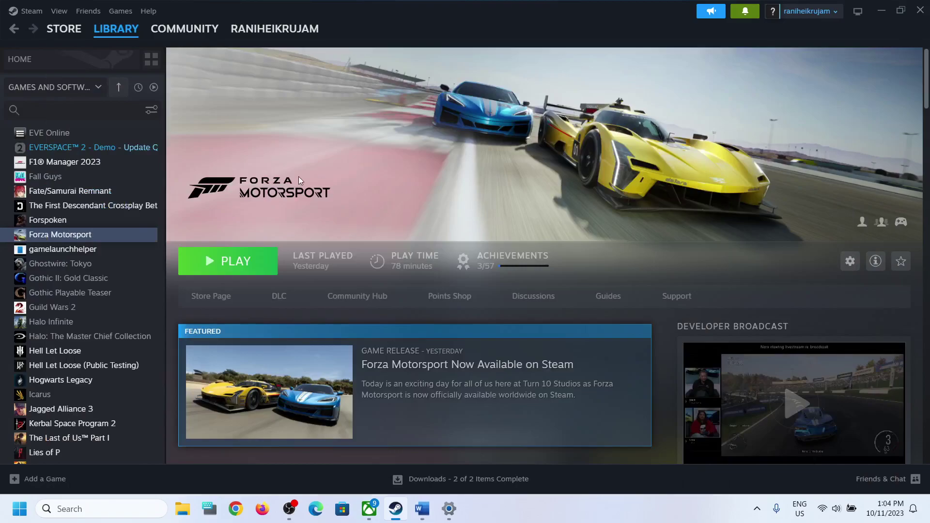